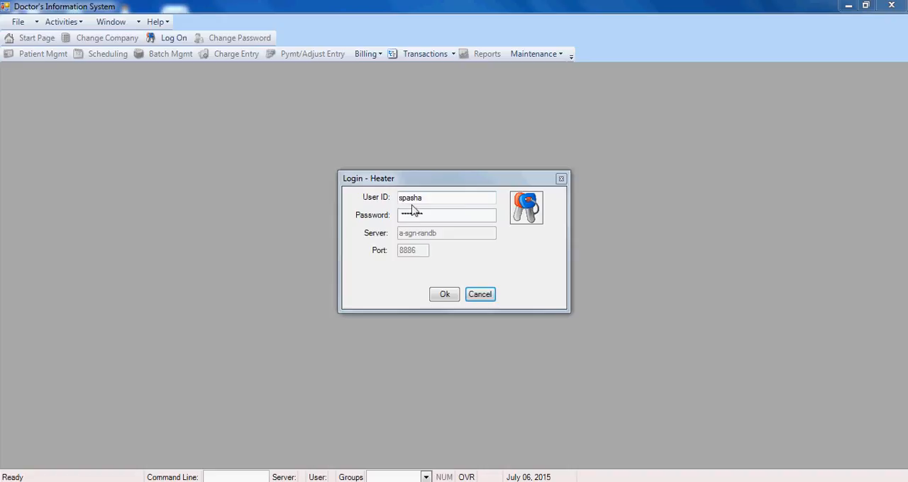
# Log in with the credentials already filled in and select TRAINING COMPANY as the company
pyautogui.click(445, 295)
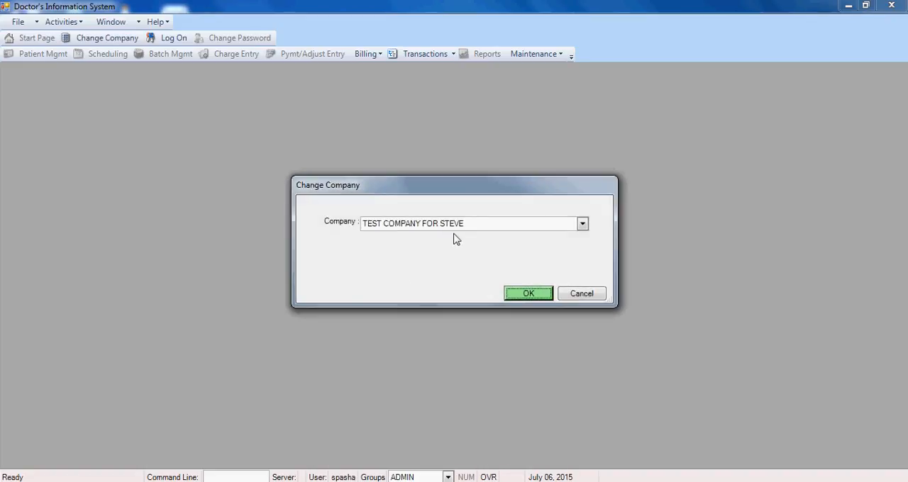
pyautogui.click(407, 227)
pyautogui.click(409, 252)
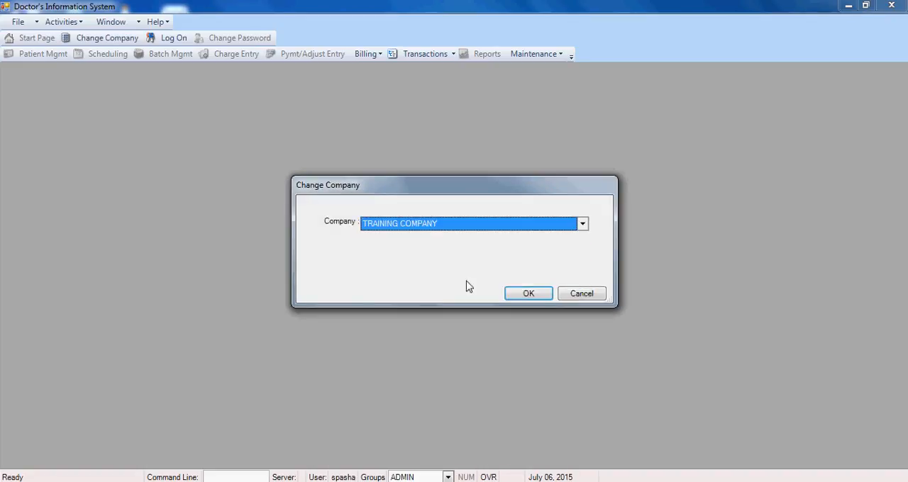
pyautogui.click(529, 294)
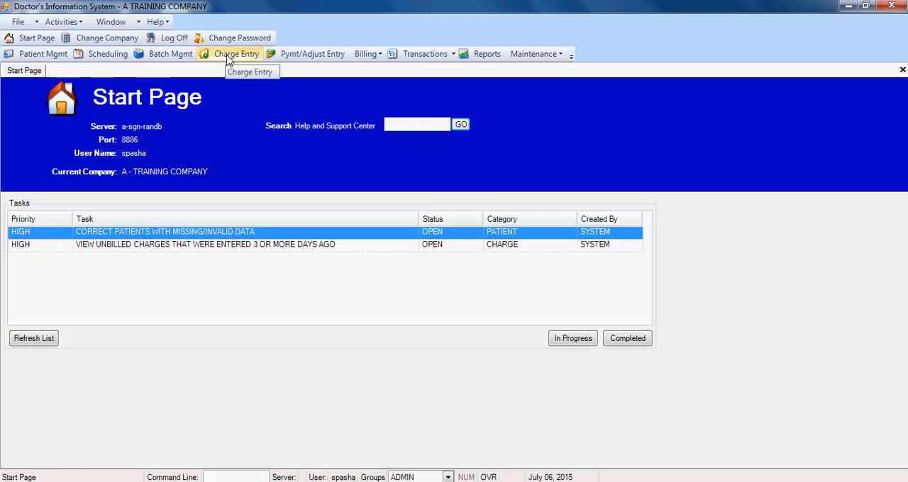
# Open Service Charge Entry and switch back and forth between it and the Start Page, ending on Service Charge Entry
pyautogui.click(237, 58)
pyautogui.click(237, 59)
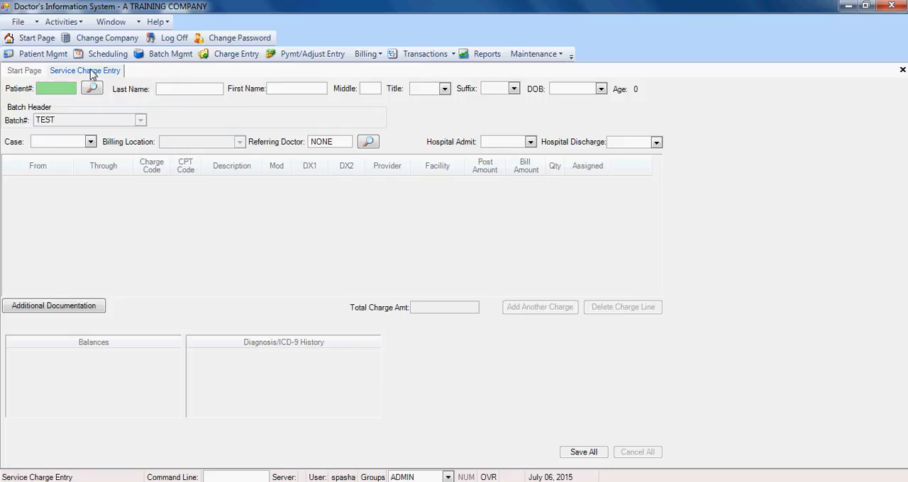
pyautogui.click(29, 73)
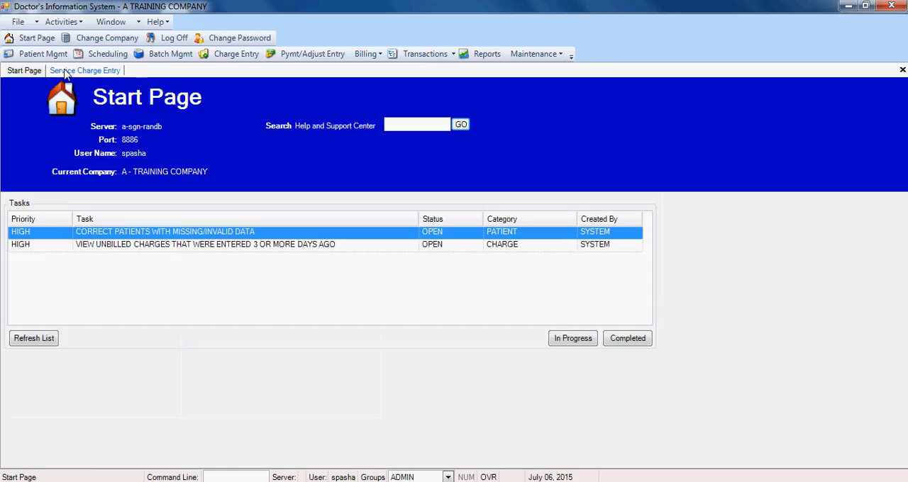
pyautogui.click(61, 73)
pyautogui.click(32, 71)
pyautogui.click(71, 72)
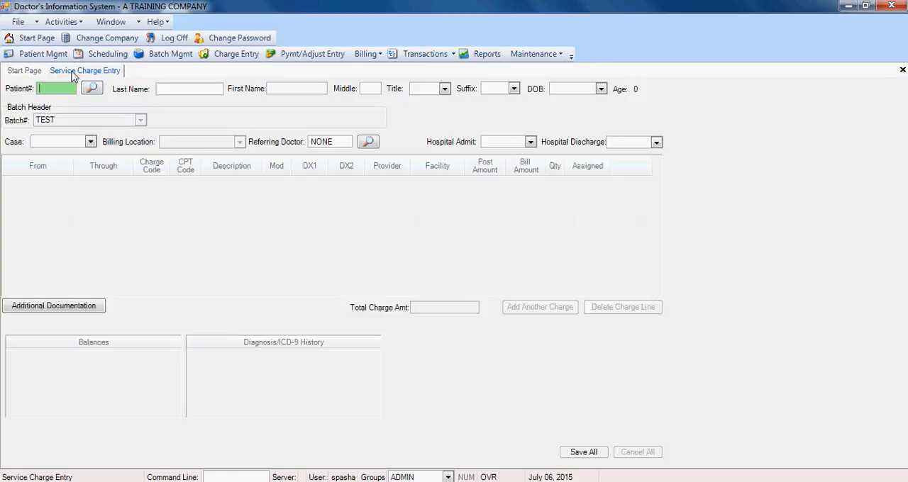
pyautogui.click(32, 72)
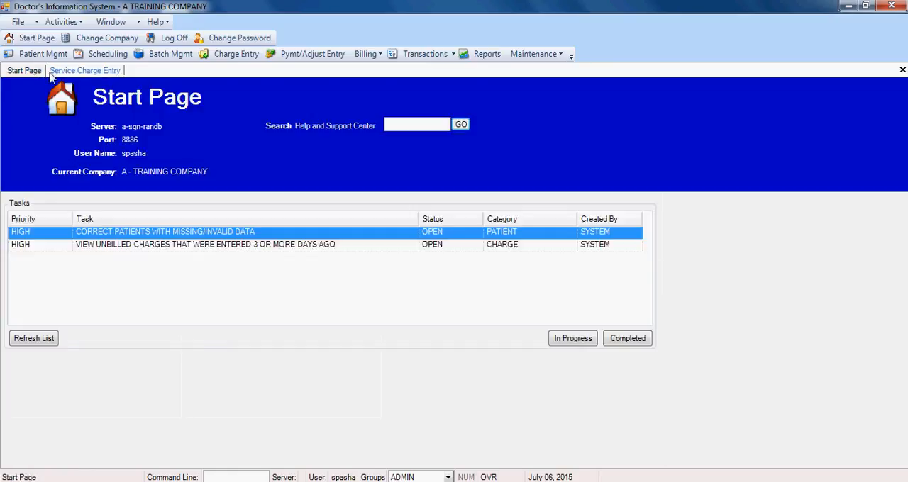
pyautogui.click(68, 72)
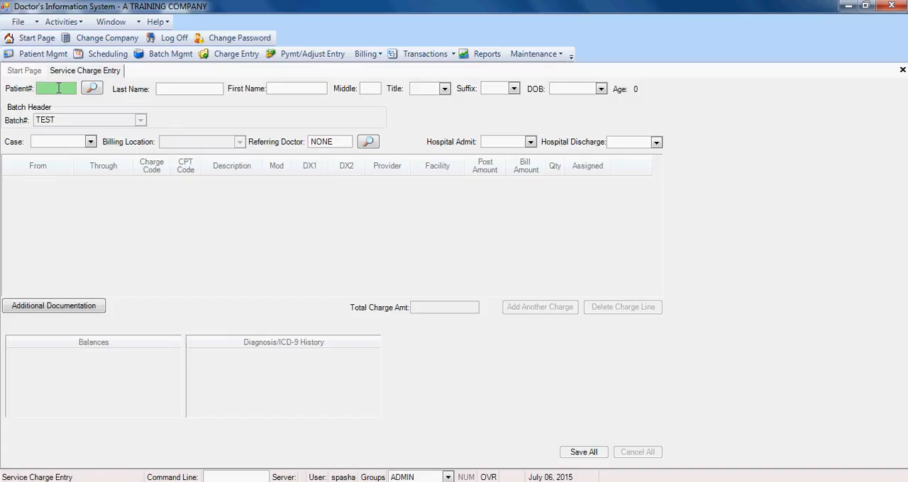
# Load the patient by patient number, accepting batch TEST, the primary case, billing location O - OFFICE and no referring doctor or hospital dates
pyautogui.write('2441')
pyautogui.press('Tab')
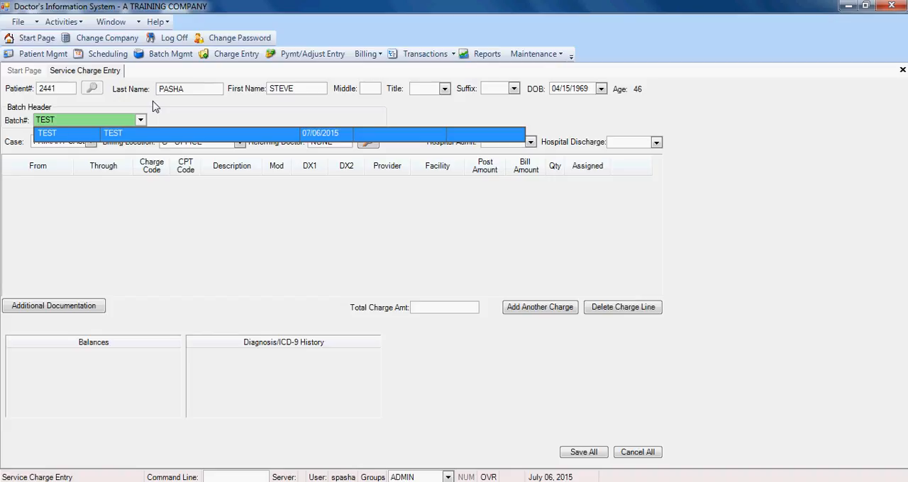
pyautogui.press('Tab')
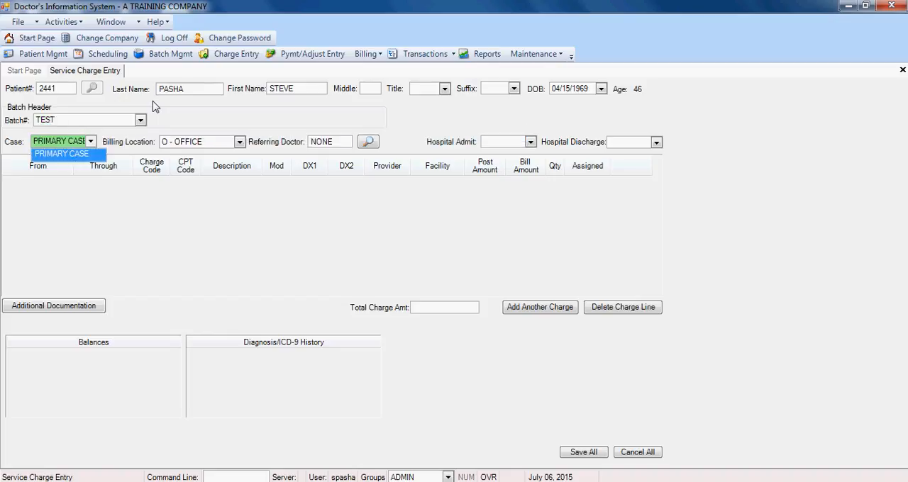
pyautogui.press('Tab')
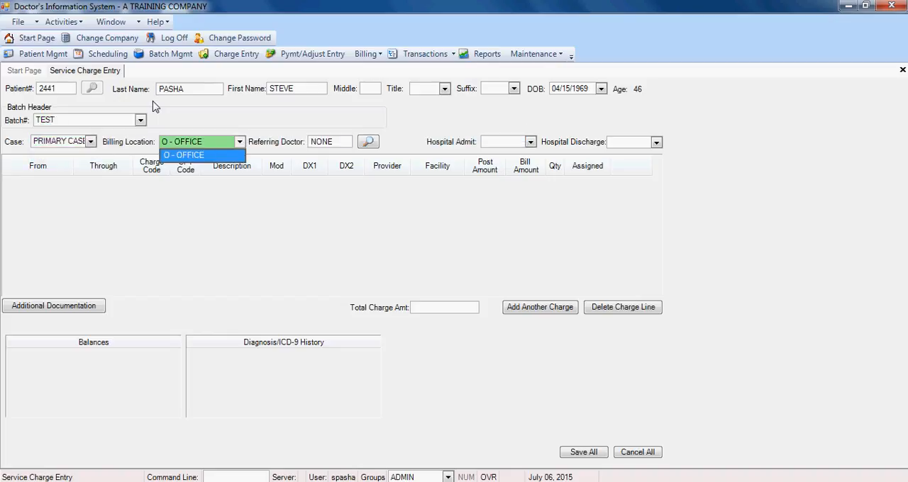
pyautogui.press('Tab')
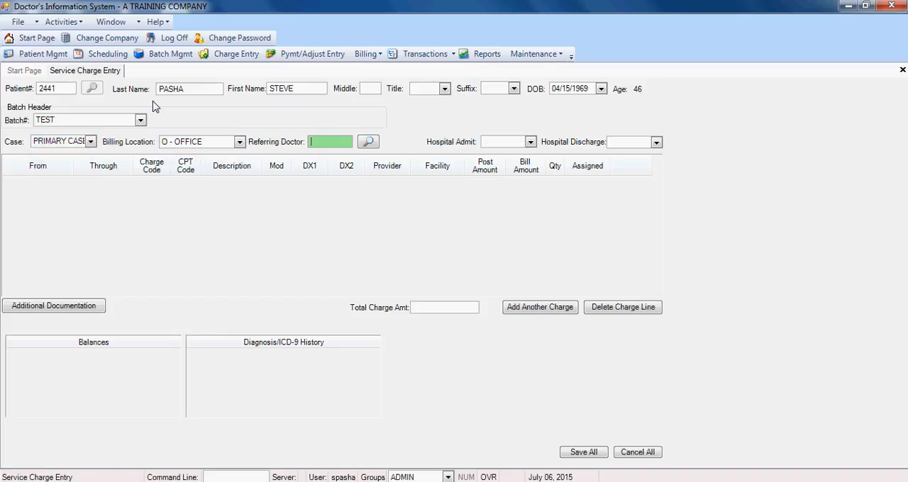
pyautogui.press('Tab')
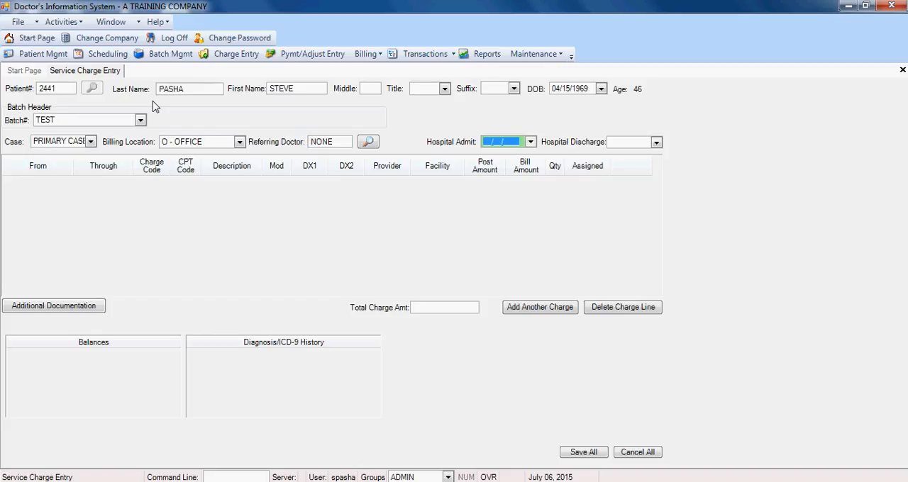
pyautogui.press('Tab')
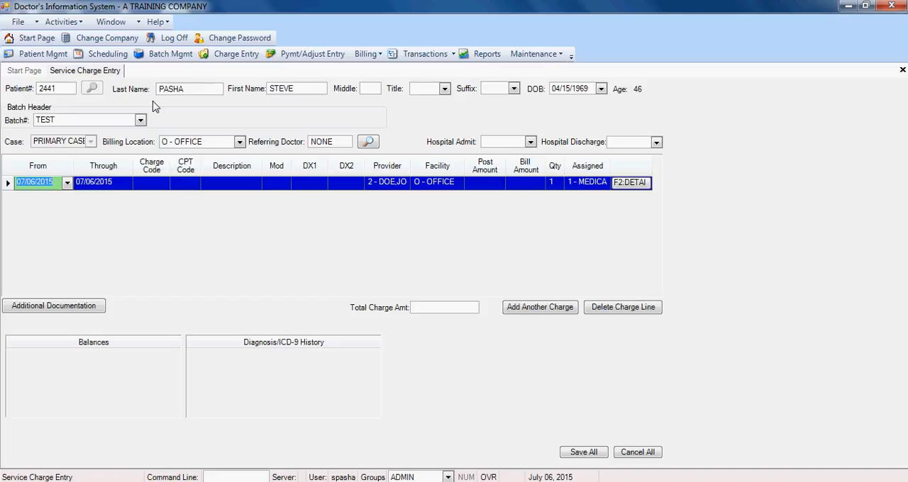
# Set the charge line's From and Through dates to 07/01/2015
pyautogui.write('070115')
pyautogui.press('Tab')
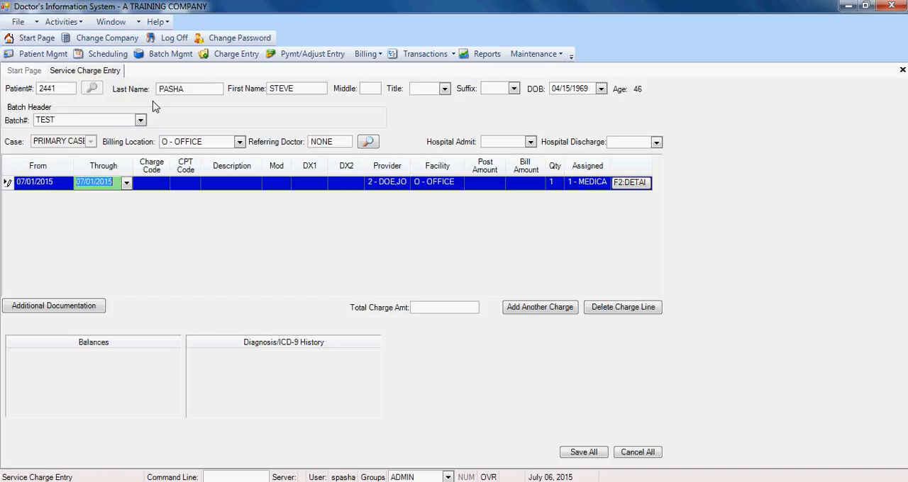
pyautogui.press('Tab')
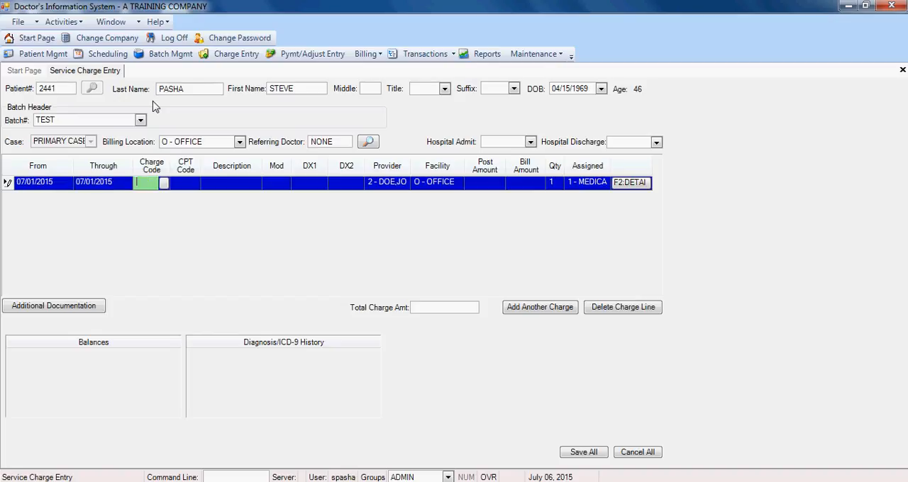
# Enter charge code 99213 on the charge line, dismissing the charge code search and leaving the modifier blank
pyautogui.write('99213')
pyautogui.press('Tab')
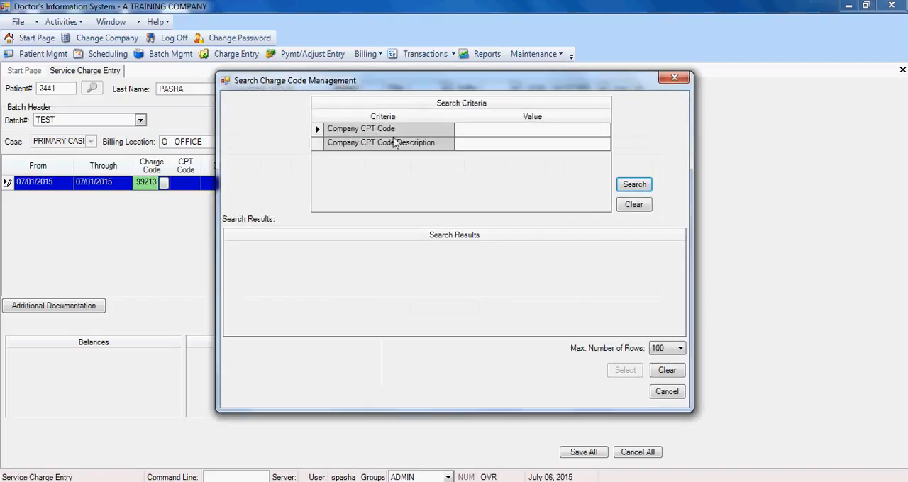
pyautogui.click(675, 78)
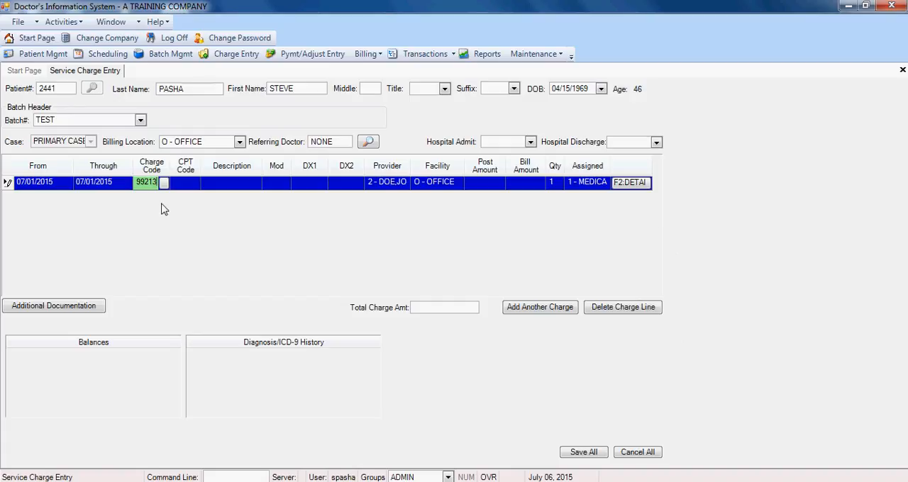
pyautogui.press('Tab')
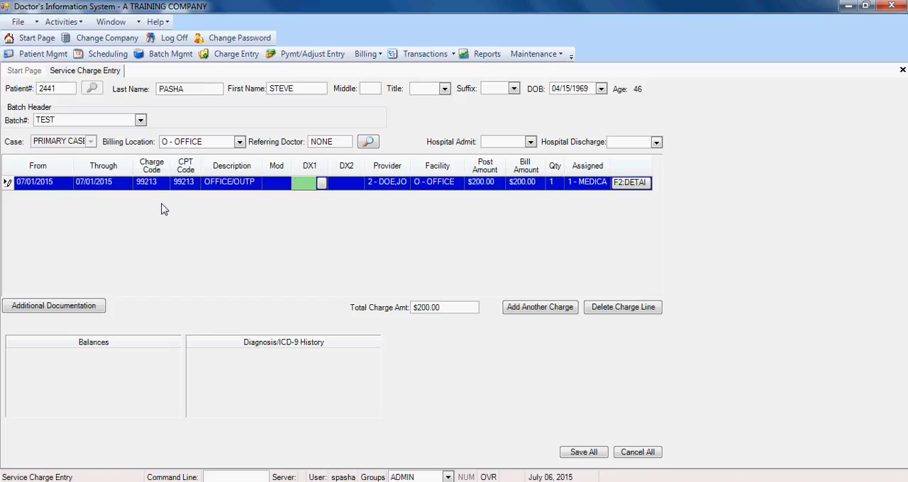
# Enter diagnosis code 555.55 as DX1 on the charge line, dismissing the ICD code search
pyautogui.write('55555')
pyautogui.press('Tab')
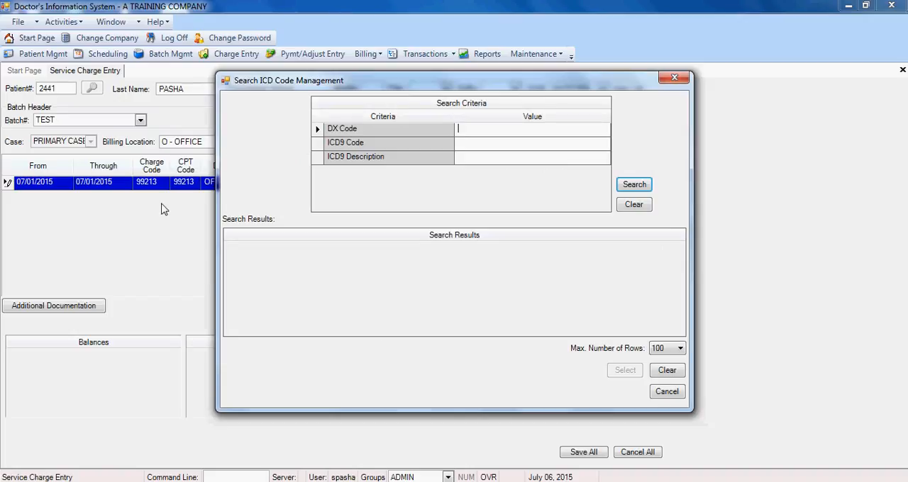
pyautogui.press('Escape')
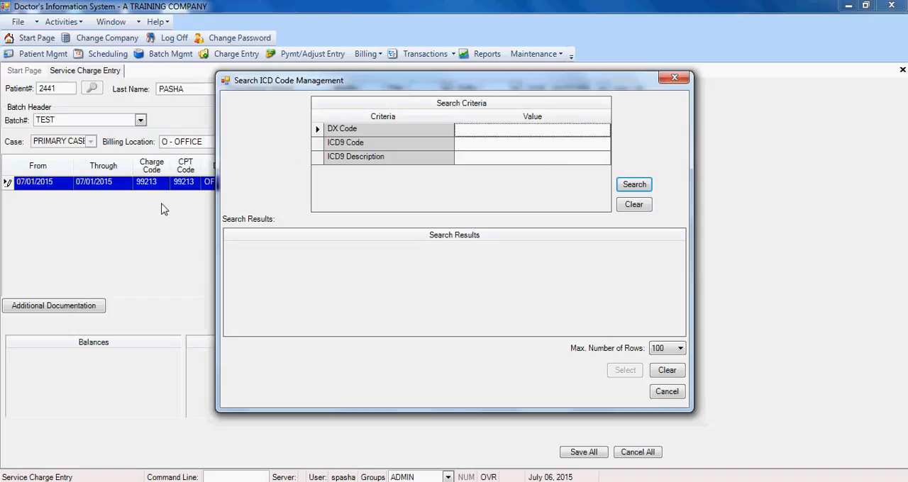
pyautogui.press('Escape')
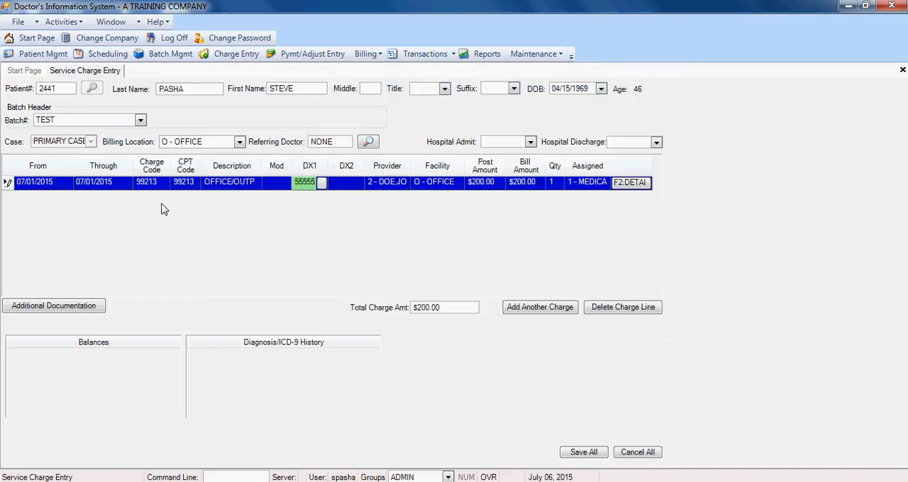
pyautogui.press('Tab')
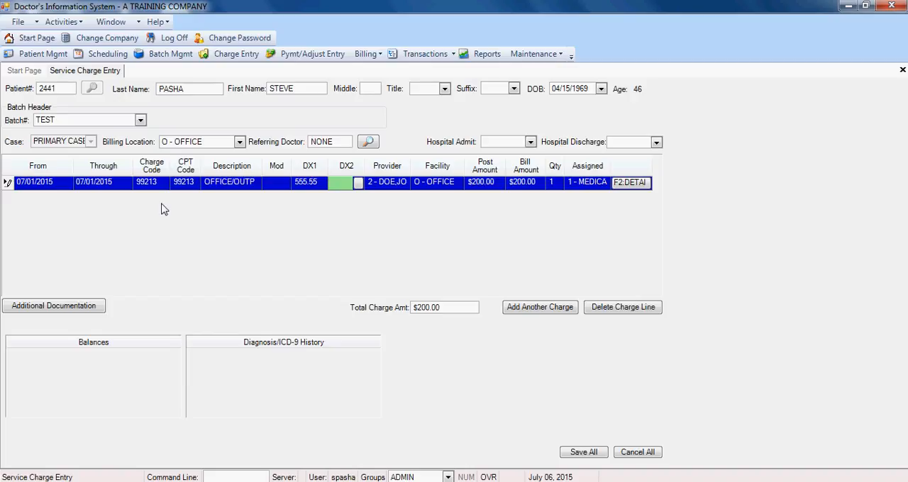
# Leave DX2 blank and accept the default provider, O - OFFICE facility, $200.00 post and bill amounts, quantity 1 and Medicare assignment
pyautogui.press('Tab')
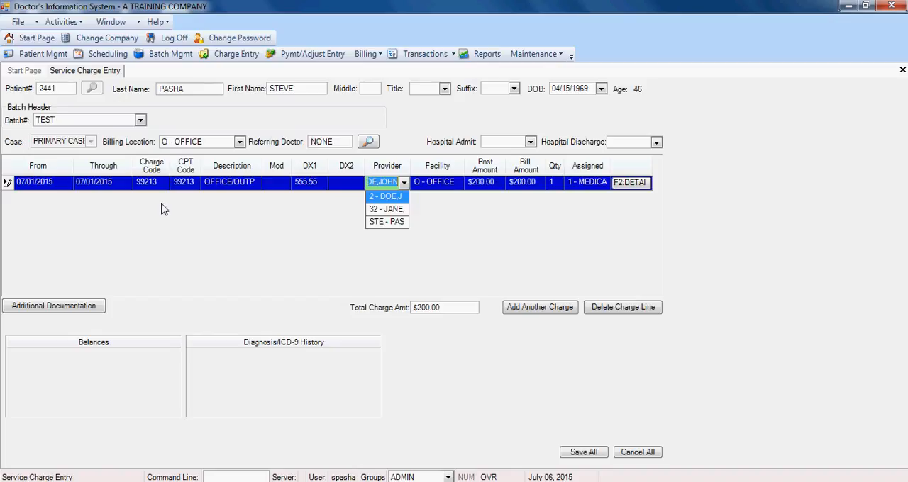
pyautogui.press('Tab')
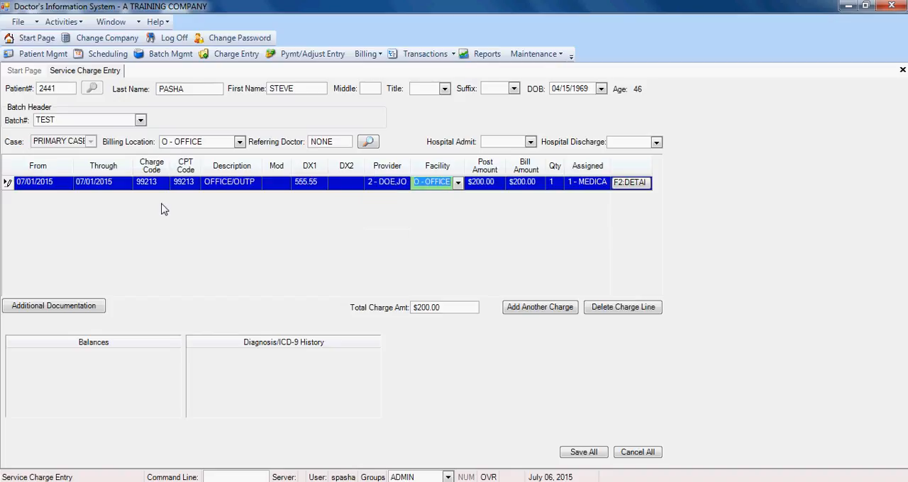
pyautogui.press('Tab')
pyautogui.press('Tab')
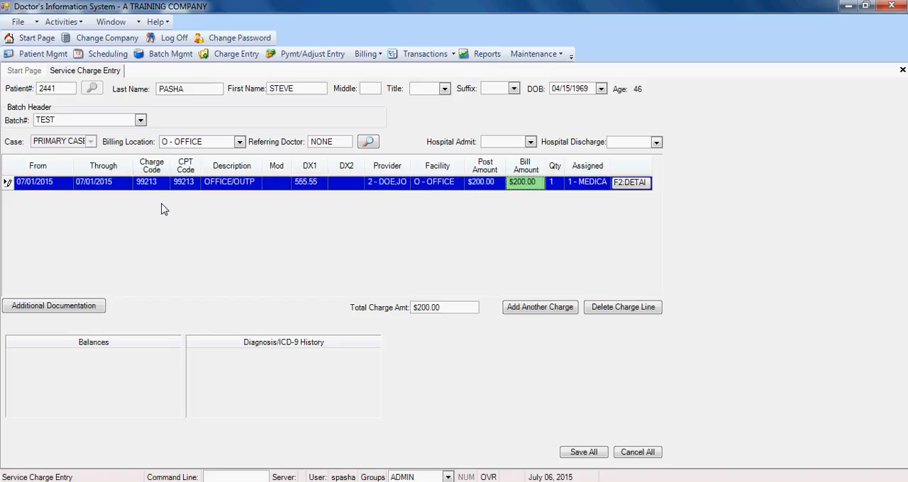
pyautogui.press('Tab')
pyautogui.press('Tab')
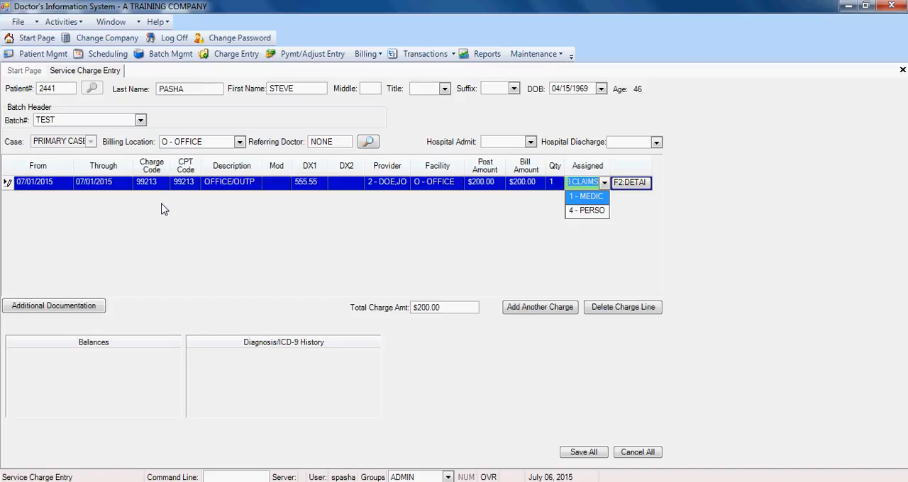
pyautogui.press('Tab')
# Add another charge line, keeping 07/01/2015 as its From and Through dates
pyautogui.press('Return')
pyautogui.press('Tab')
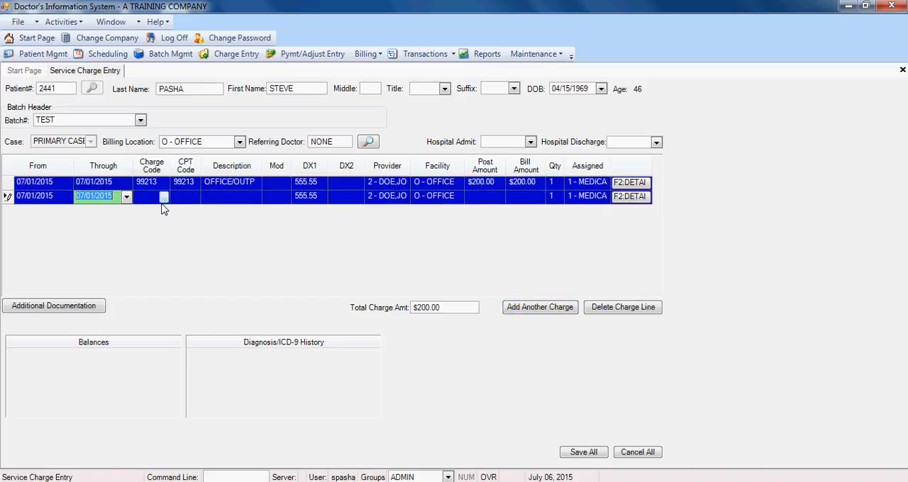
pyautogui.press('Tab')
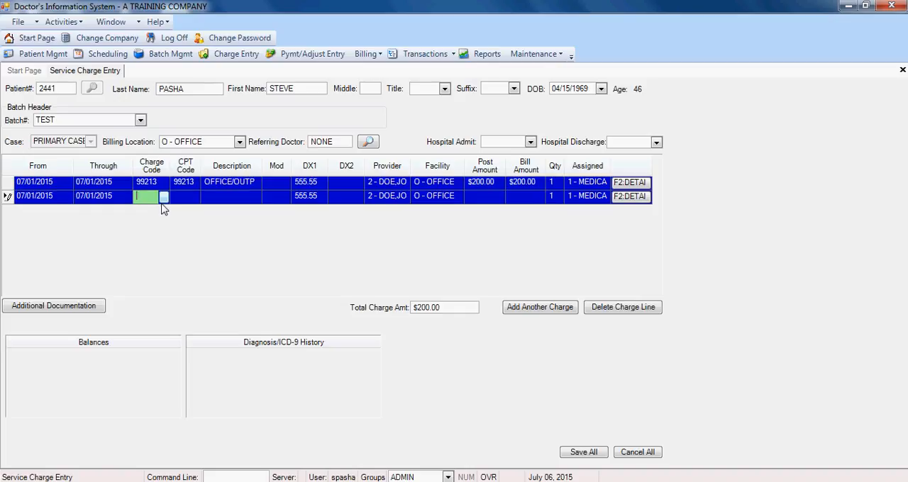
# Leave the second line's charge code blank and save the charges
pyautogui.press('Tab')
pyautogui.press('Return')
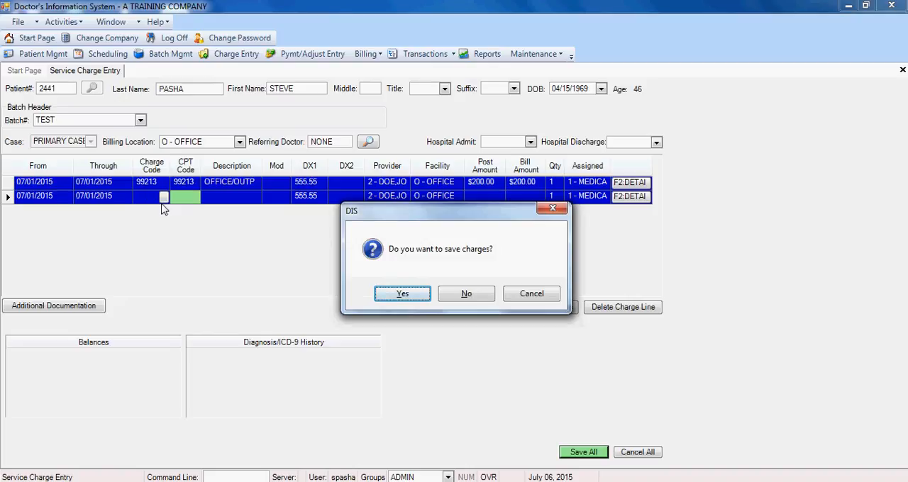
pyautogui.press('Return')
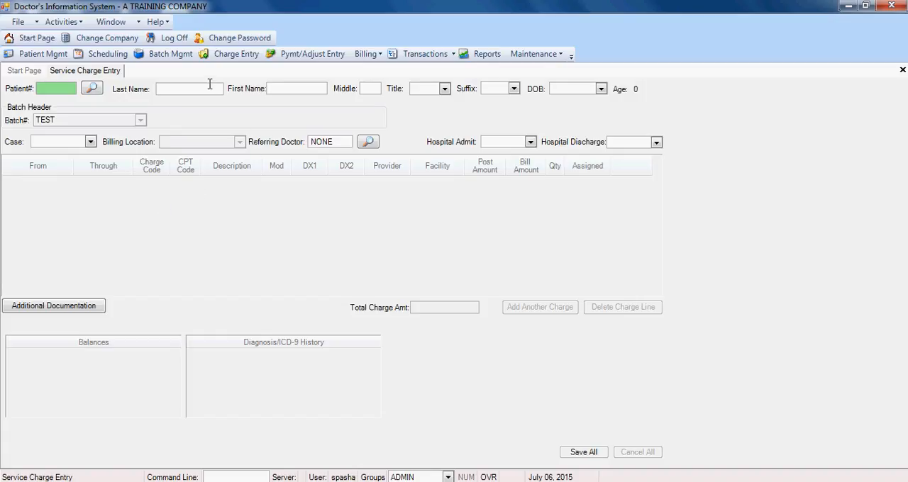
# Open the Ledger and load the patient's account through a search by last name
pyautogui.click(423, 56)
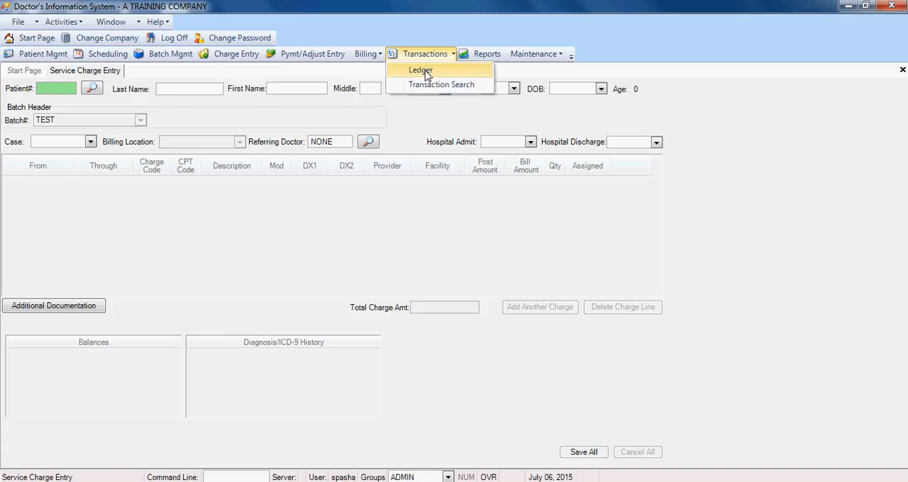
pyautogui.click(426, 71)
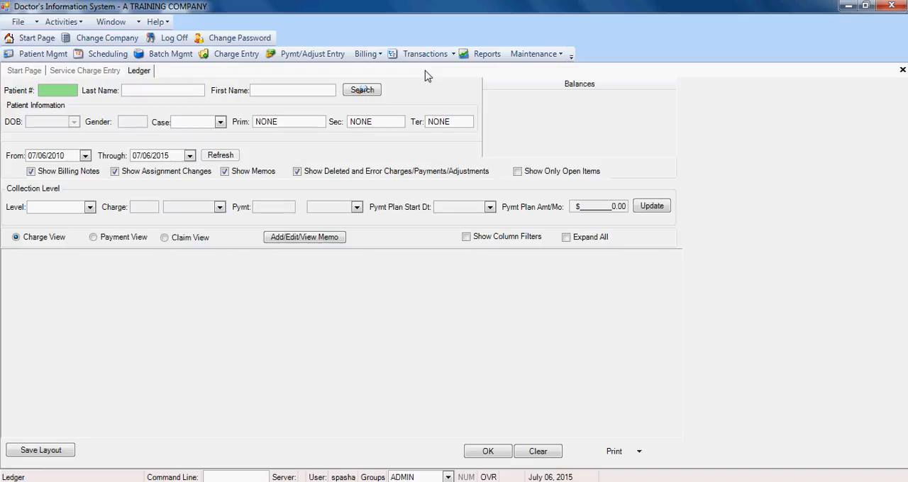
pyautogui.press('Return')
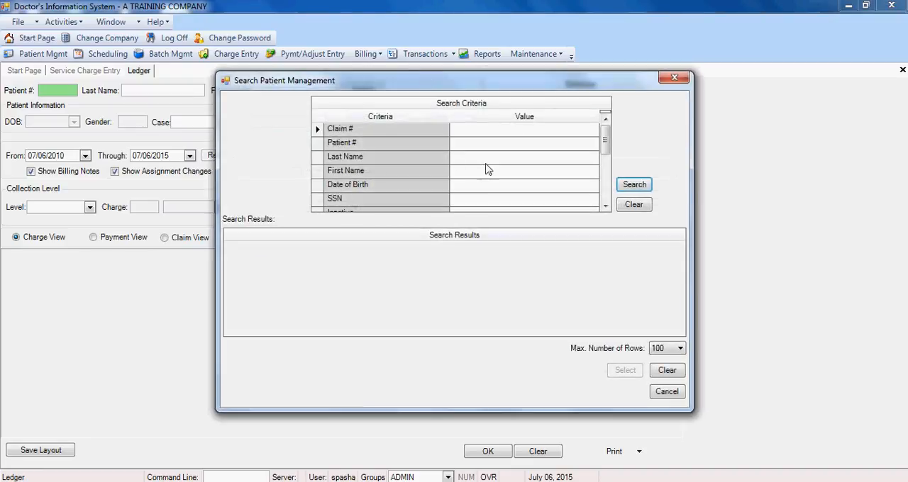
pyautogui.click(480, 156)
pyautogui.write('pasha')
pyautogui.press('Return')
pyautogui.press('Return')
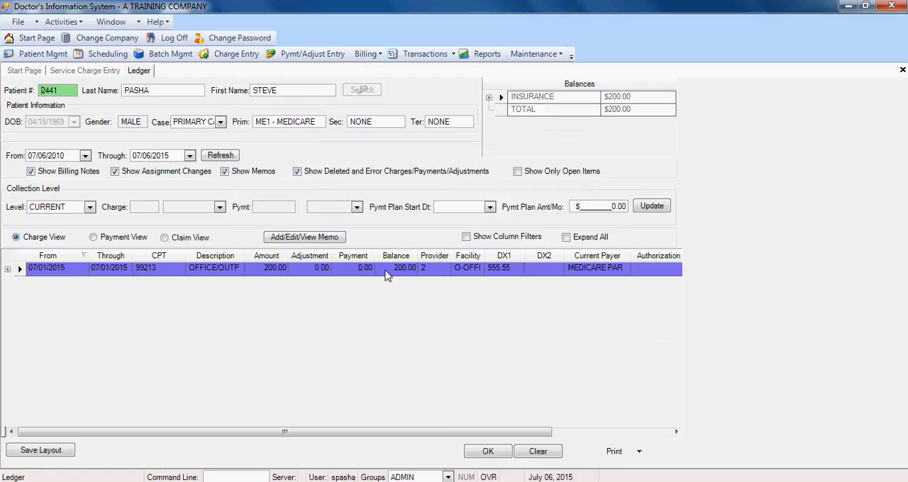
# Close the Ledger and load the same patient in Service Charge Entry by entering the patient number
pyautogui.rightClick(150, 71)
pyautogui.click(160, 77)
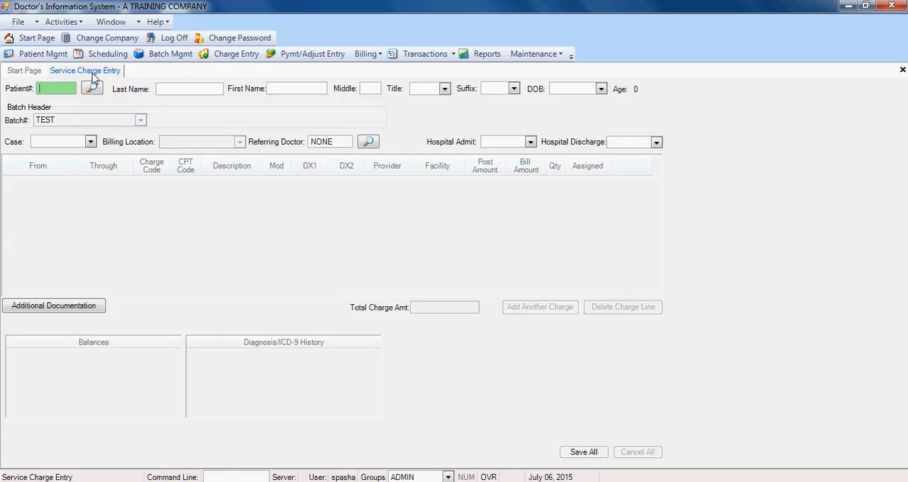
pyautogui.write('2441')
pyautogui.press('Tab')
# Accept PRIMARY CASE, billing location O - OFFICE and referring doctor NONE, leaving the hospital admit date blank
pyautogui.press('Tab')
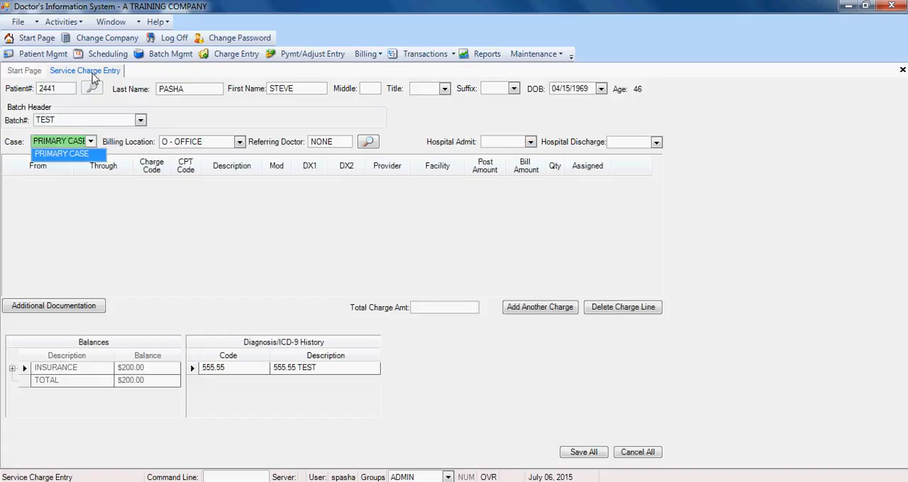
pyautogui.press('Tab')
pyautogui.press('Tab')
pyautogui.press('Tab')
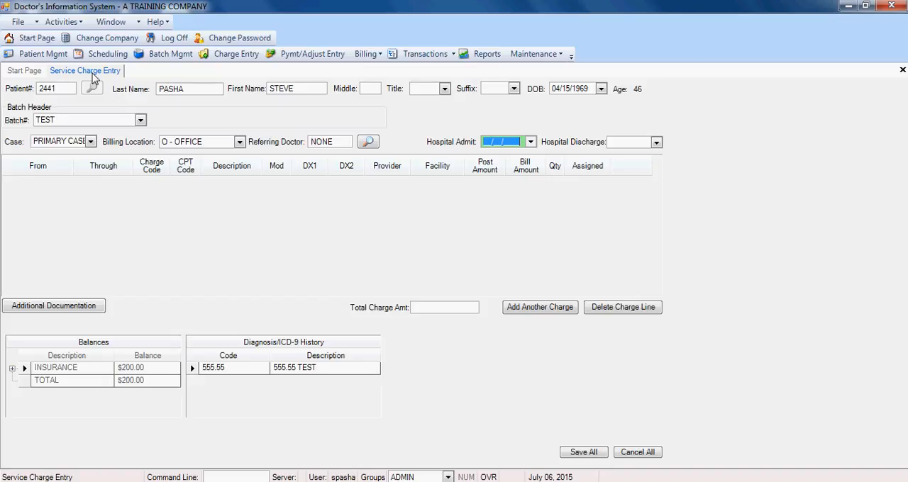
pyautogui.press('Tab')
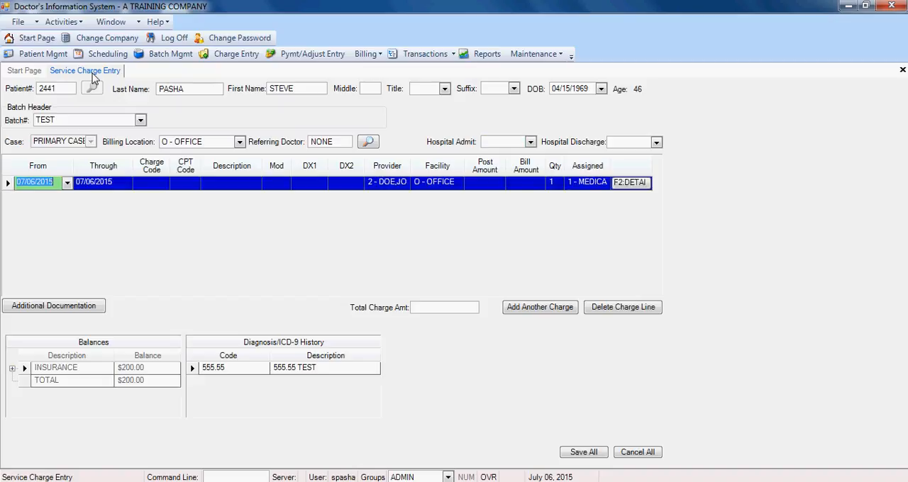
# Set the new charge line's From and Through dates to 07/03/2015
pyautogui.write('07/03/201')
pyautogui.write('5')
pyautogui.press('Tab')
pyautogui.press('Tab')
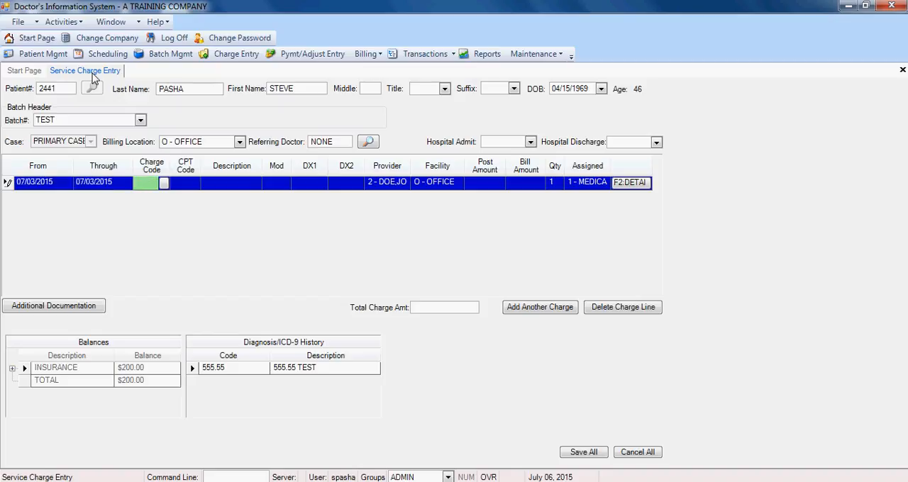
# Search the charge codes for 44 and select 44010 for the charge line
pyautogui.write('44')
pyautogui.press('Tab')
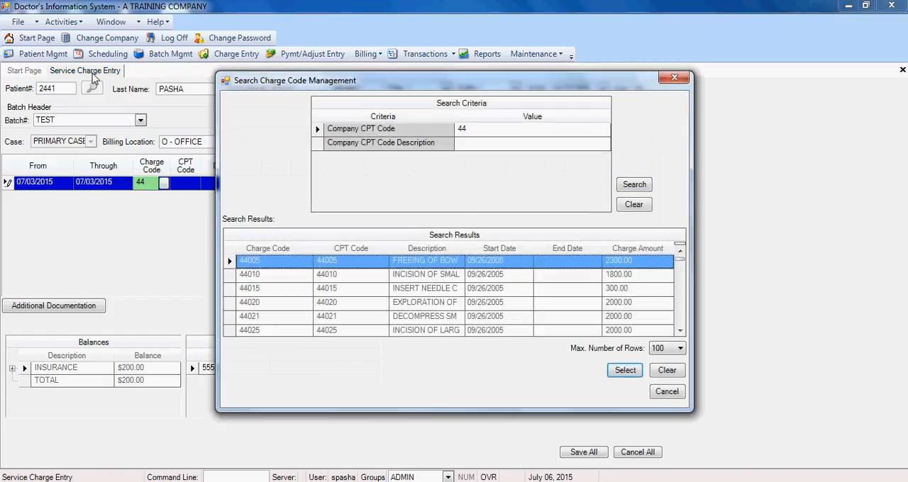
pyautogui.press('Down')
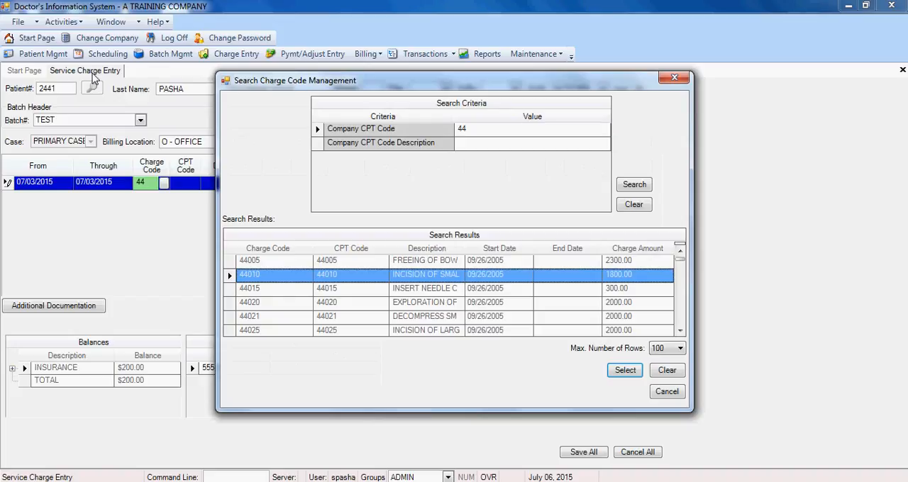
pyautogui.press('Return')
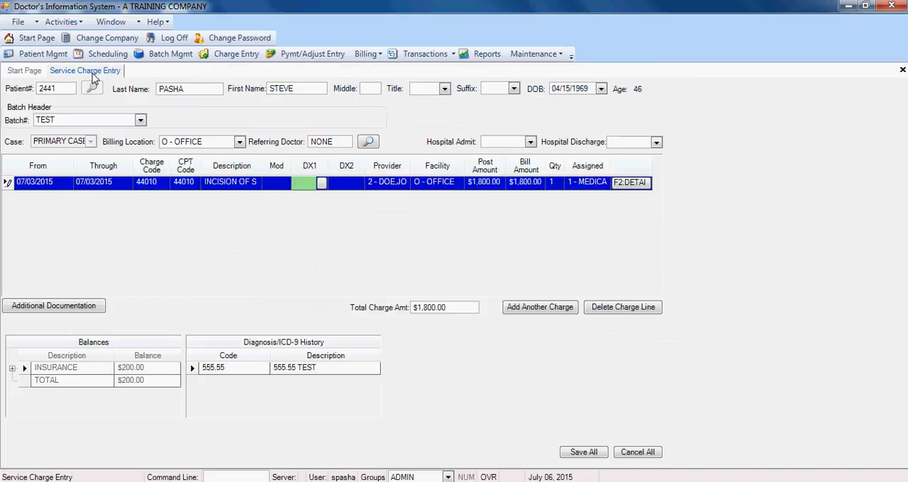
# Set DX1 to 555.55 and select 221.8 as DX2 through a diagnosis code search for 22
pyautogui.write('55555')
pyautogui.press('Tab')
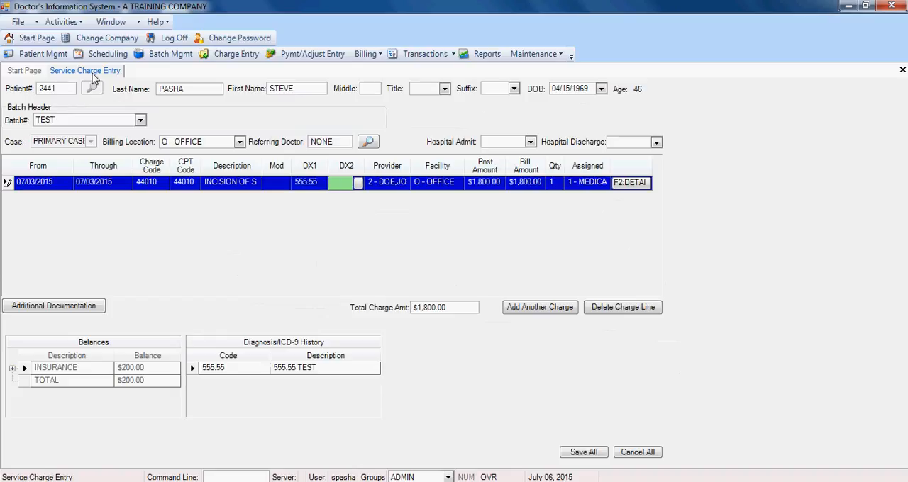
pyautogui.write('22')
pyautogui.press('Tab')
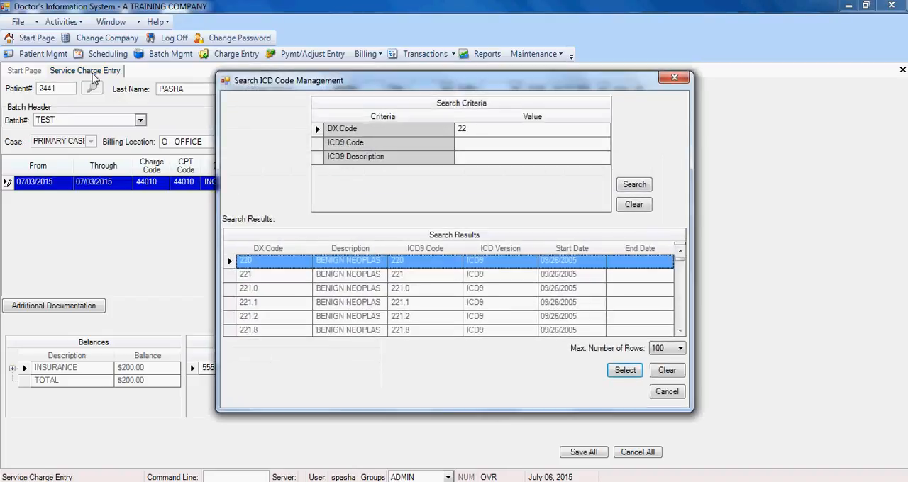
pyautogui.press('Down')
pyautogui.press('Down')
pyautogui.press('Down')
pyautogui.press('Down')
pyautogui.press('Down')
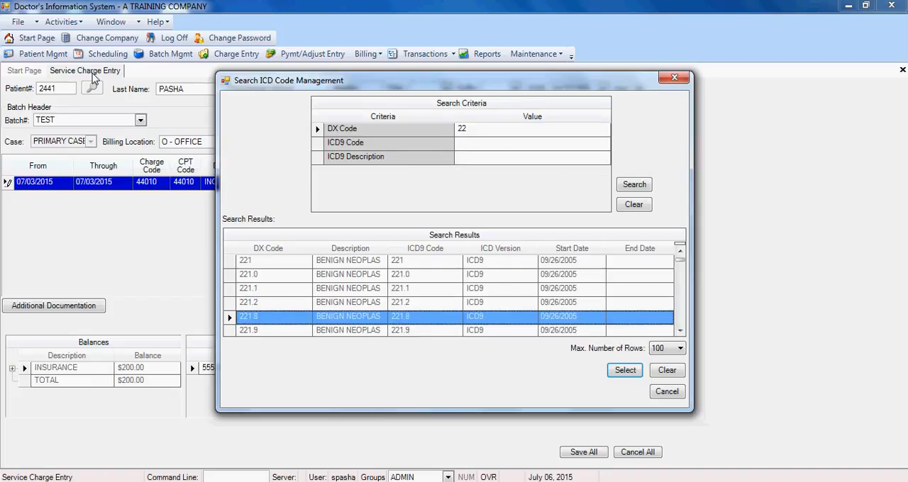
pyautogui.press('Return')
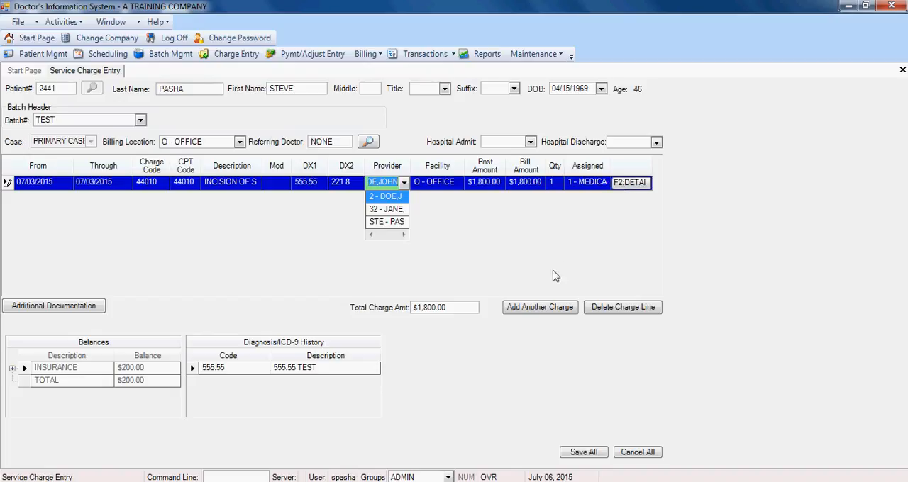
# In the 44010 line's charge details, select 770.3 as DX3 through a search for 77, leave DX4 blank and confirm the form
pyautogui.press('F2')
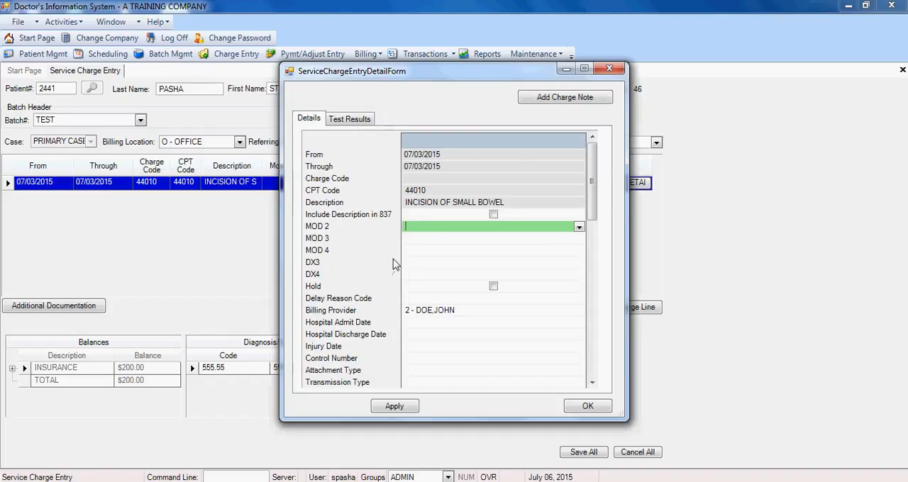
pyautogui.click(592, 384)
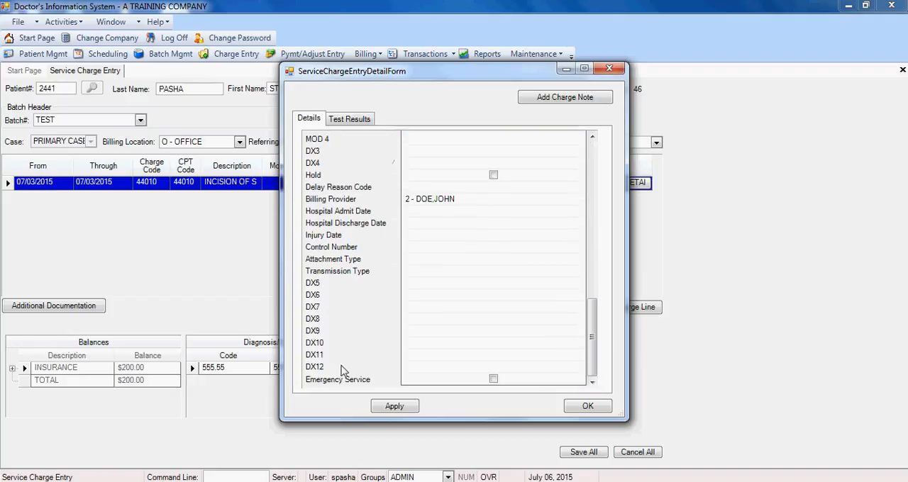
pyautogui.click(593, 136)
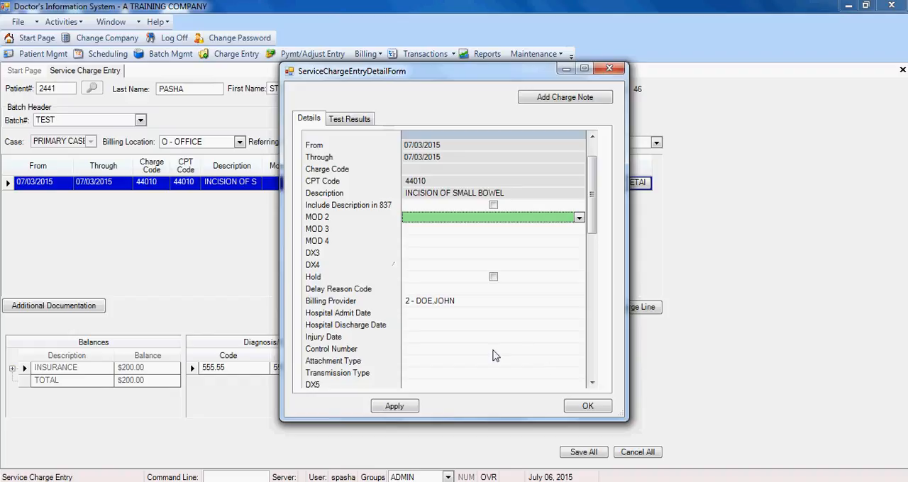
pyautogui.click(427, 252)
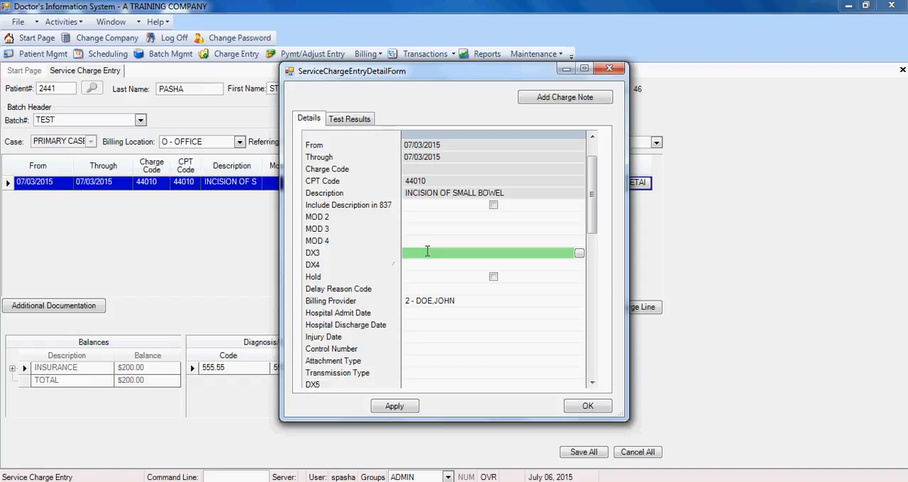
pyautogui.write('77')
pyautogui.press('Return')
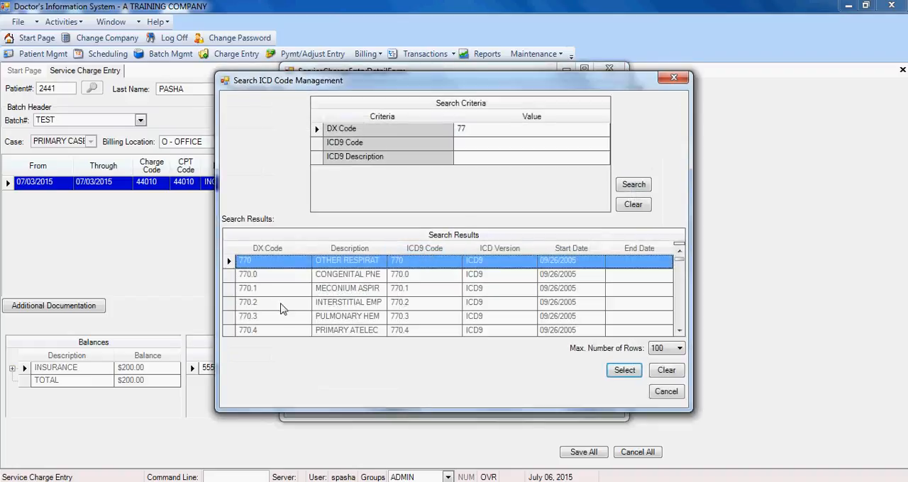
pyautogui.press('Down')
pyautogui.press('Down')
pyautogui.press('Down')
pyautogui.press('Down')
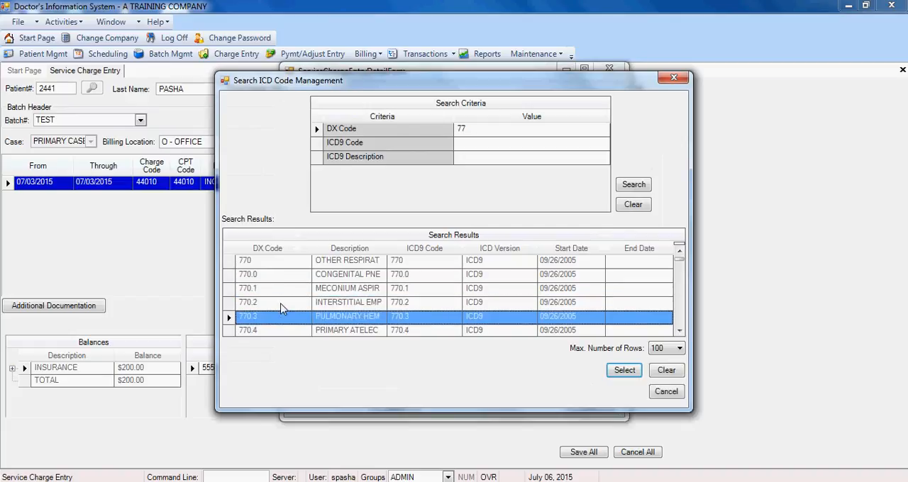
pyautogui.press('Return')
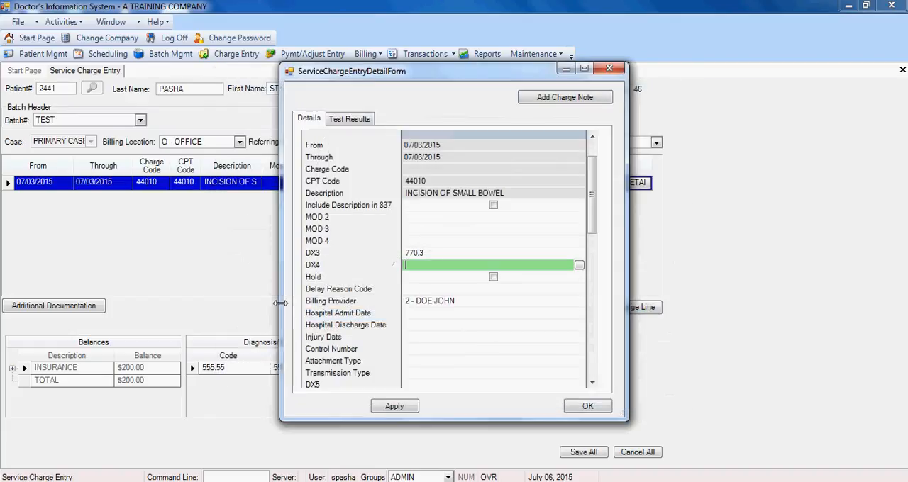
pyautogui.press('Tab')
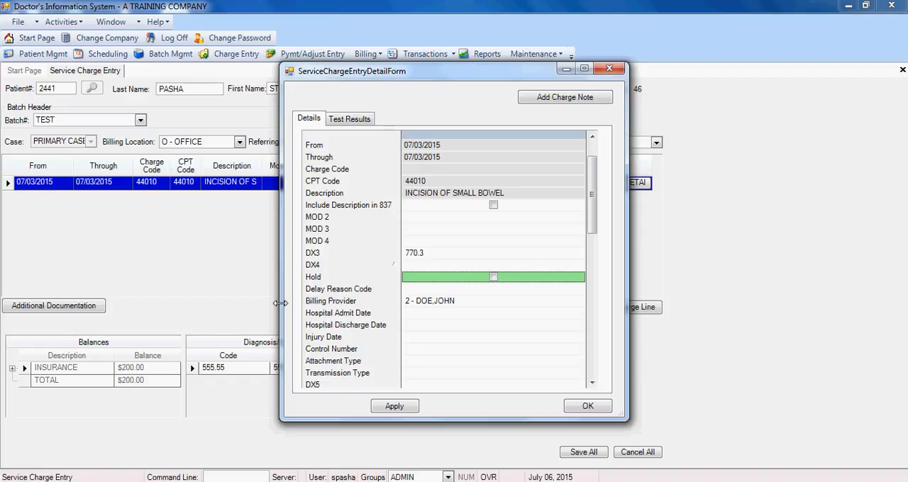
pyautogui.click(557, 408)
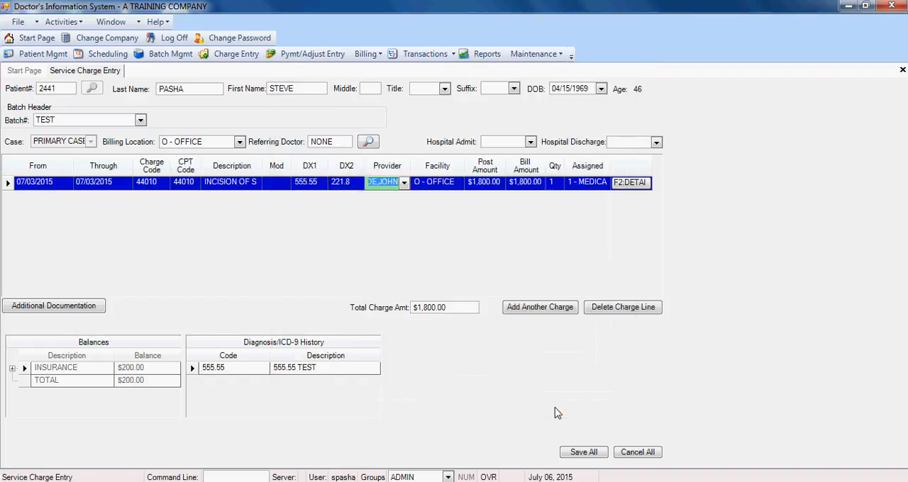
# Accept the default provider, O - OFFICE facility, $1,800.00 post and bill amounts, quantity 1 and Medicare assignment
pyautogui.press('Tab')
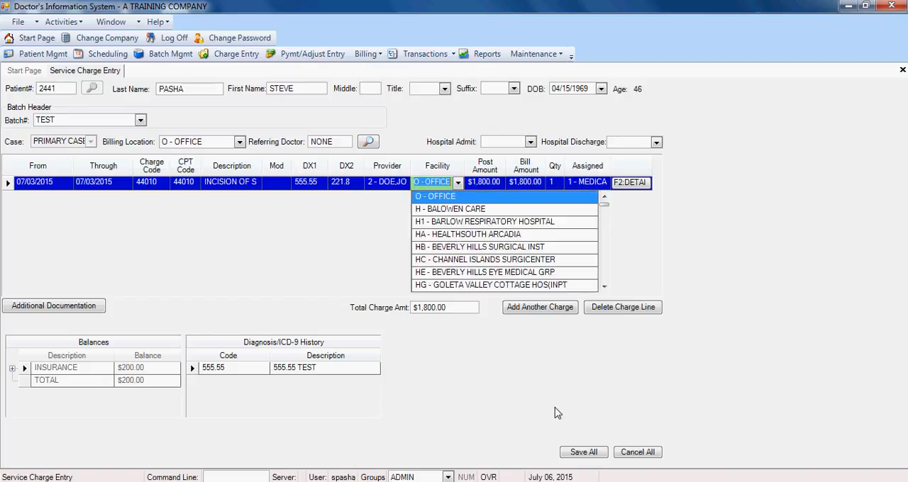
pyautogui.press('Tab')
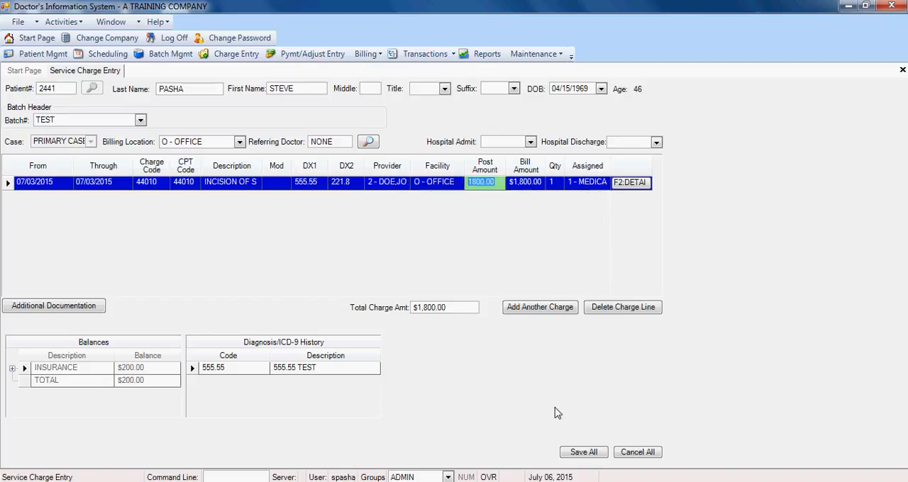
pyautogui.press('Tab')
# Add a second charge line, keeping 07/03/2015 as its From and Through dates
pyautogui.press('Tab')
pyautogui.press('Tab')
pyautogui.press('Tab')
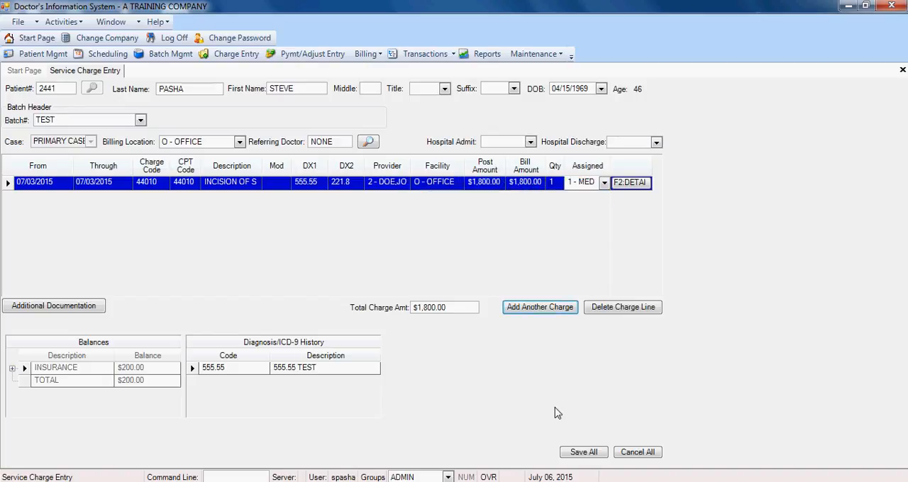
pyautogui.press('Return')
pyautogui.press('Tab')
pyautogui.press('Tab')
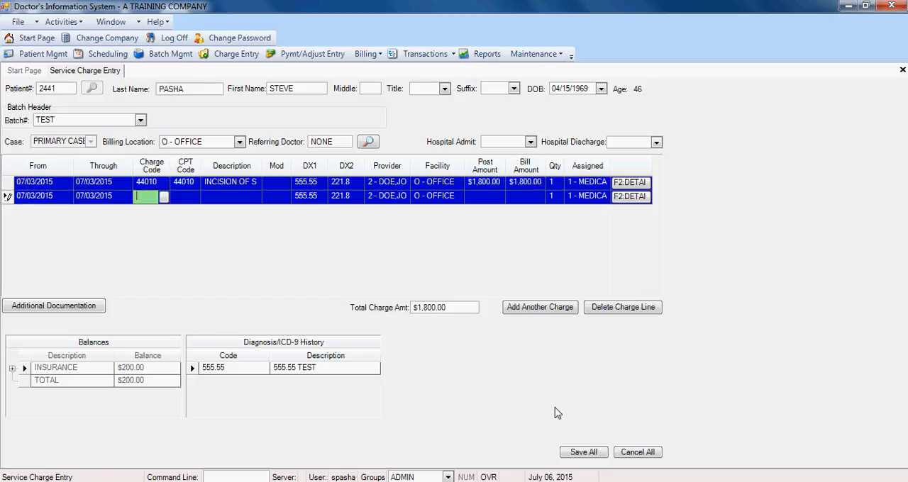
# Search the charge codes for 88 and select 88305 for the second line
pyautogui.write('88')
pyautogui.press('Tab')
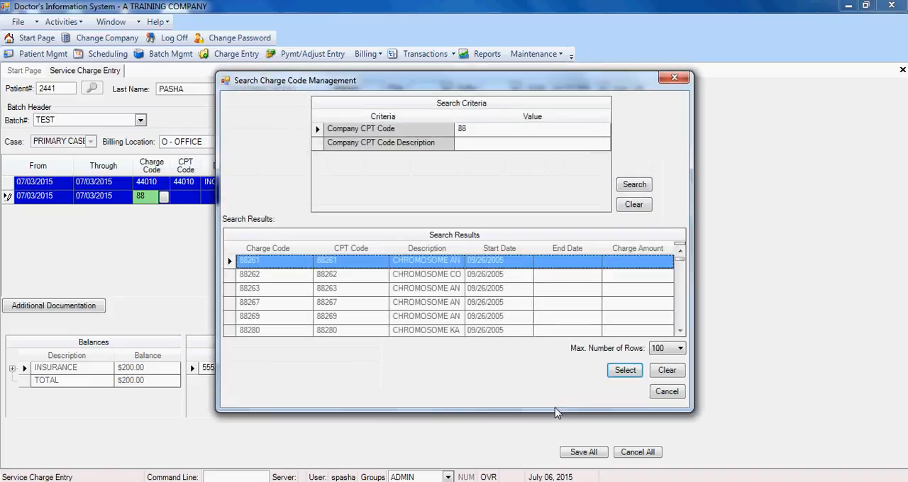
pyautogui.press('Down')
pyautogui.press('Down')
pyautogui.press('Down')
pyautogui.press('Down')
pyautogui.press('Down')
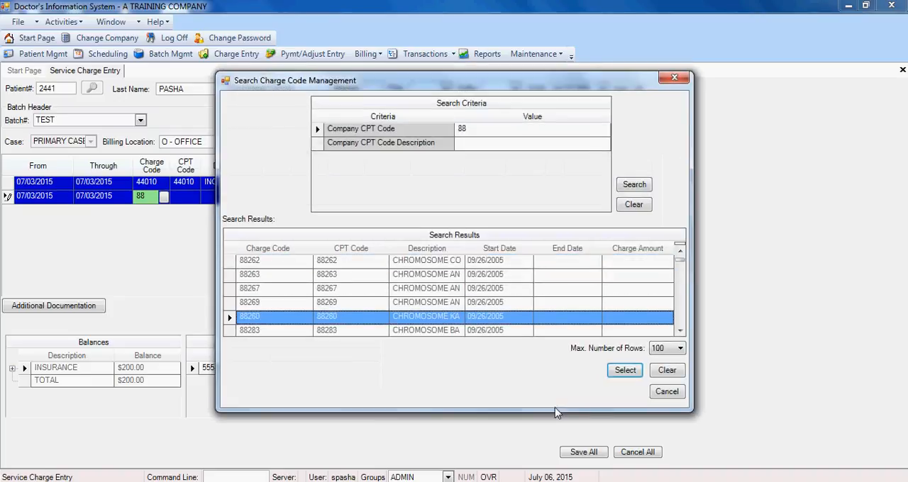
pyautogui.press('Down')
pyautogui.press('Down')
pyautogui.press('Down')
pyautogui.press('Down')
pyautogui.press('Down')
pyautogui.press('Down')
pyautogui.press('Down')
pyautogui.press('Down')
pyautogui.press('Down')
pyautogui.press('Down')
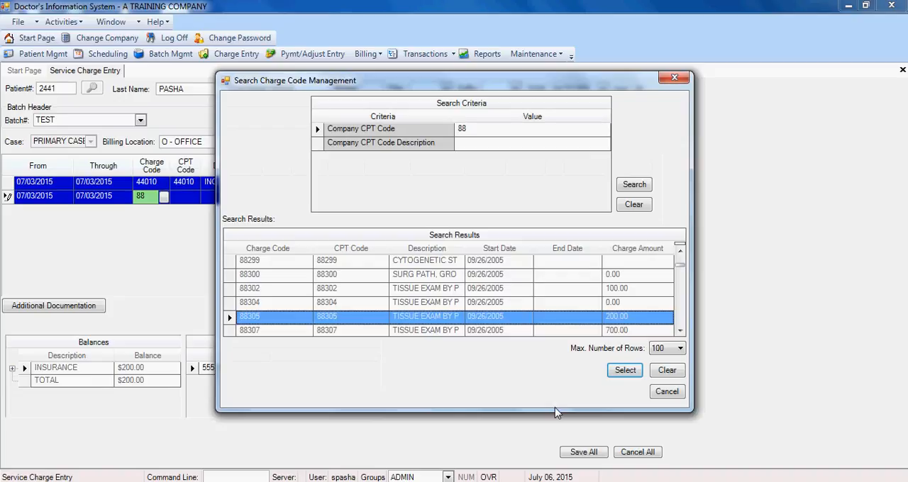
pyautogui.press('Return')
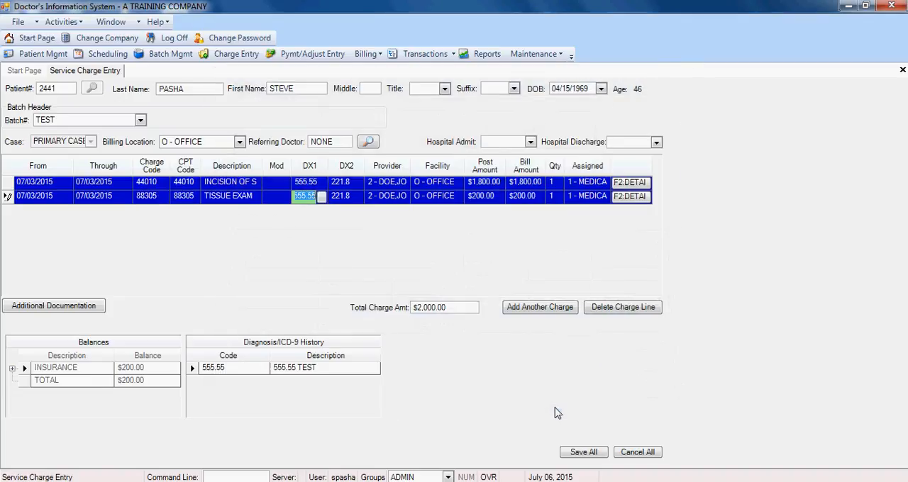
# Accept the 88305 line's diagnoses 555.55 and 221.8, default provider, O - OFFICE facility, $200.00 amounts, quantity 1 and Medicare assignment
pyautogui.press('Tab')
pyautogui.press('Tab')
pyautogui.press('Tab')
pyautogui.press('Tab')
pyautogui.press('Tab')
pyautogui.press('Tab')
pyautogui.press('Tab')
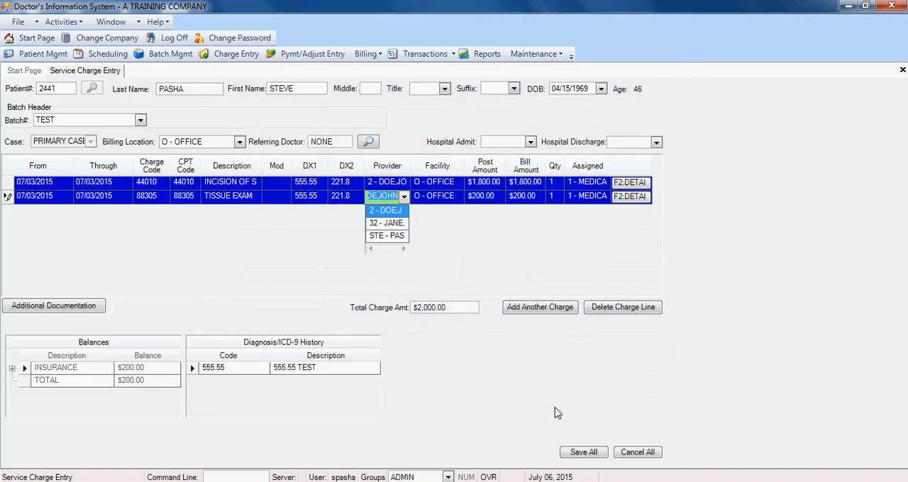
# Add a third charge line dated 07/03/2015, leave its charge code blank and save the charges
pyautogui.press('Tab')
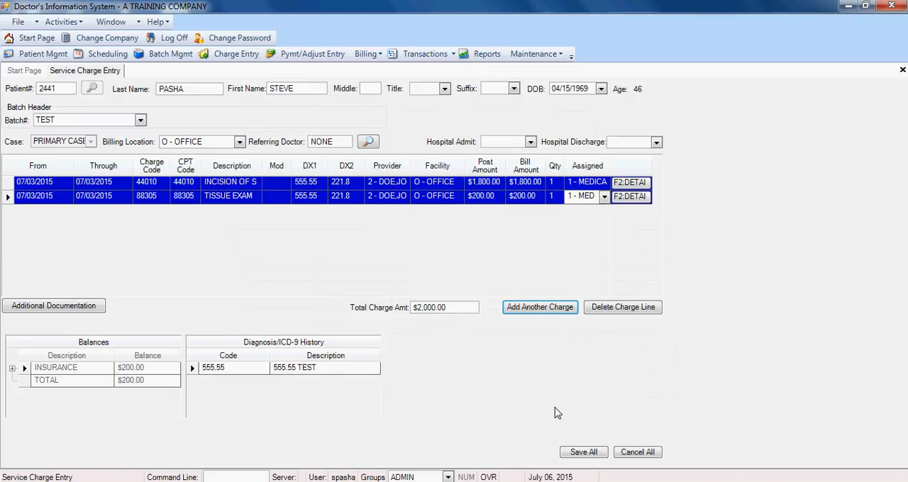
pyautogui.press('Return')
pyautogui.press('Tab')
pyautogui.press('Tab')
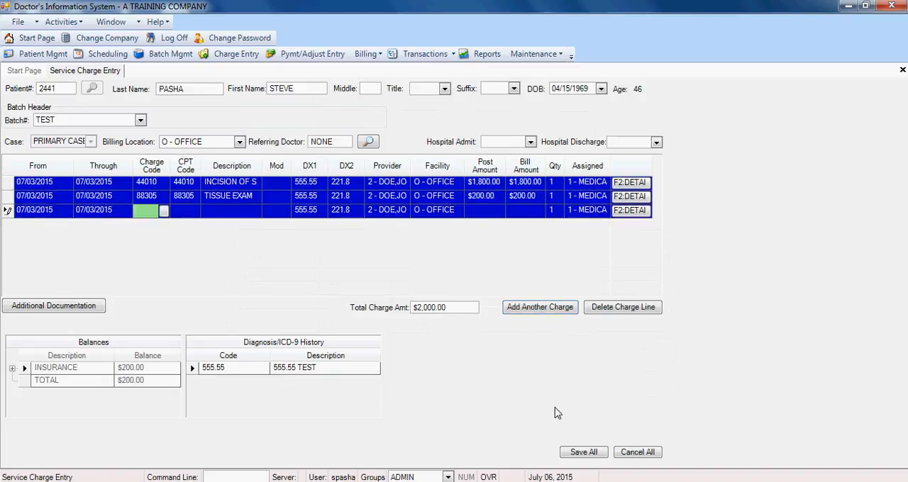
pyautogui.press('Tab')
pyautogui.press('Return')
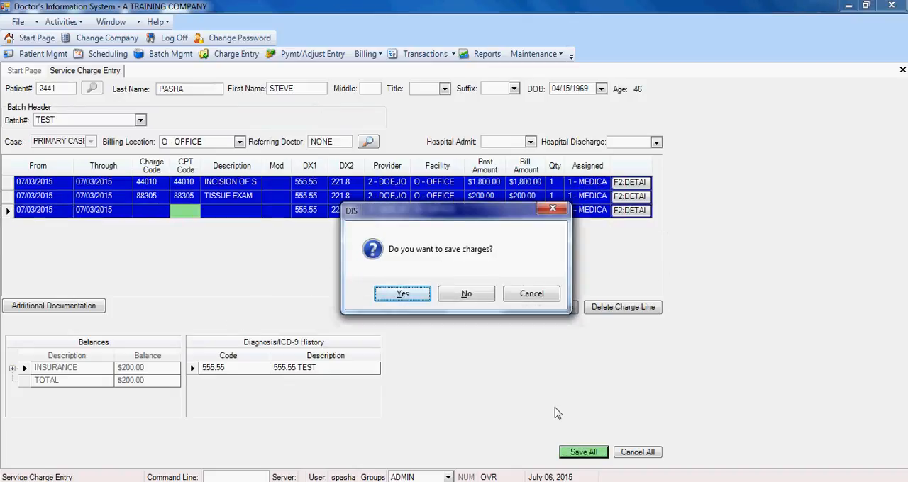
pyautogui.press('Return')
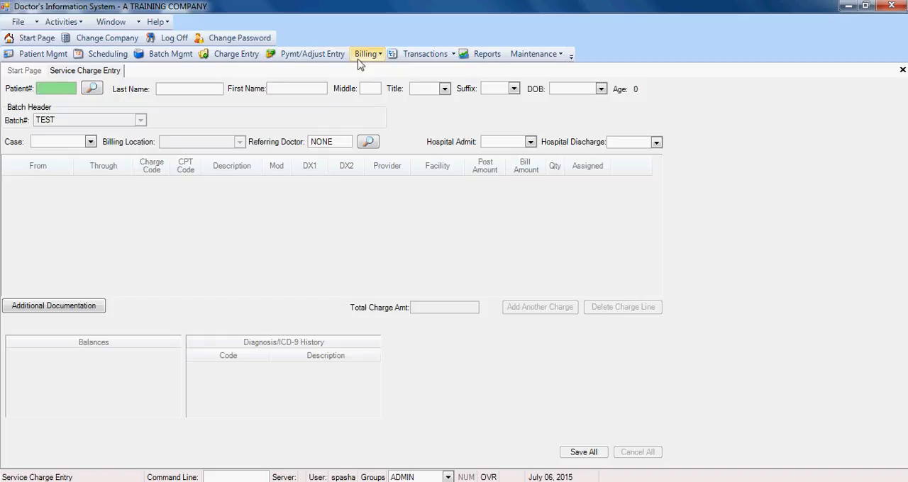
# Open the ledger and look up the patient by patient number to review the saved charges
pyautogui.click(425, 56)
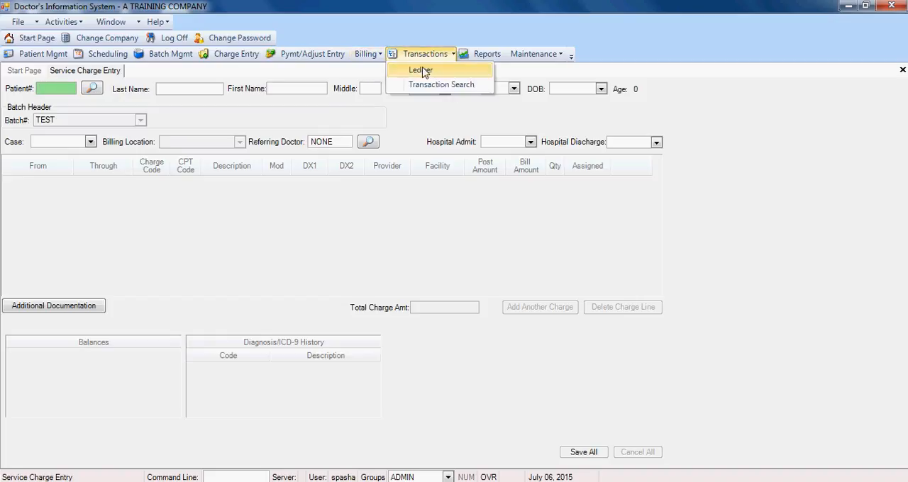
pyautogui.click(420, 71)
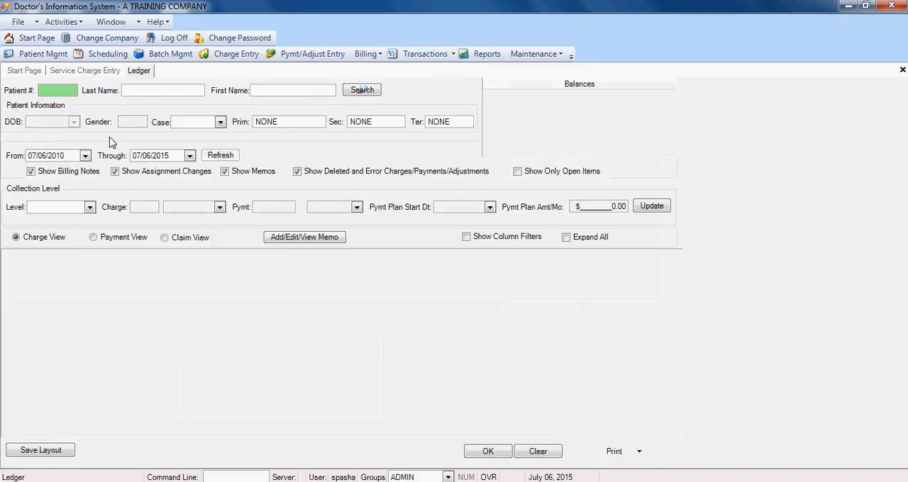
pyautogui.write('2441')
pyautogui.click(362, 90)
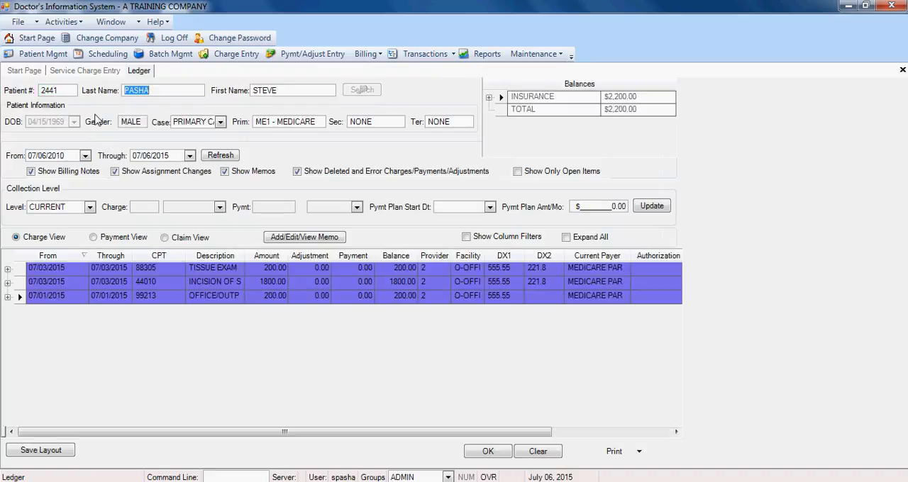
# Switch to Service Charge Entry and back to the patient's ledger, and open a second ledger alongside it
pyautogui.click(70, 71)
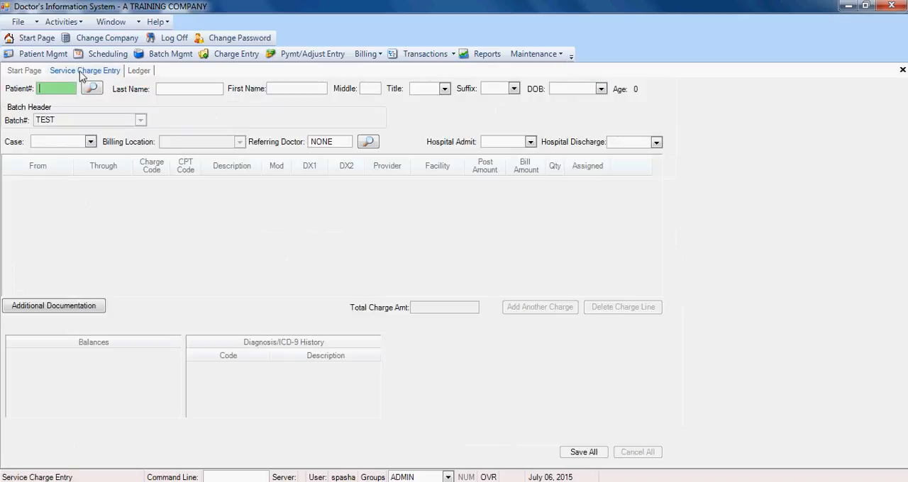
pyautogui.click(138, 72)
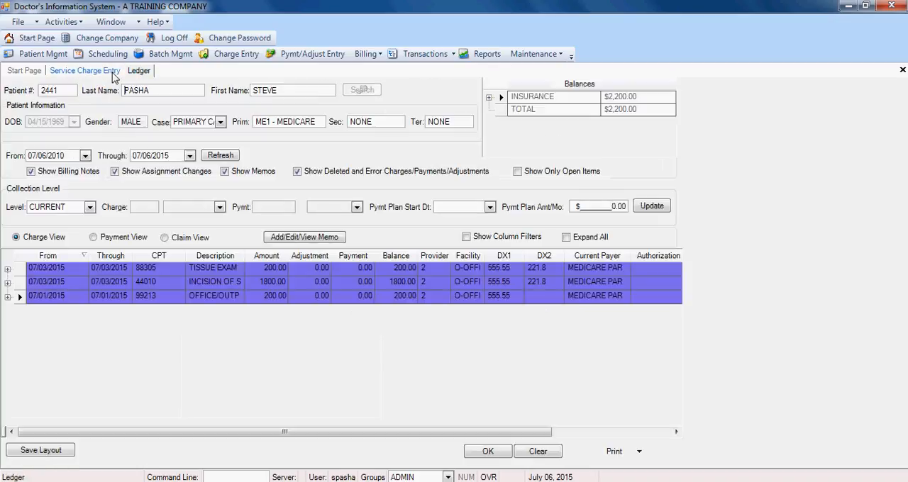
pyautogui.click(426, 54)
pyautogui.click(426, 68)
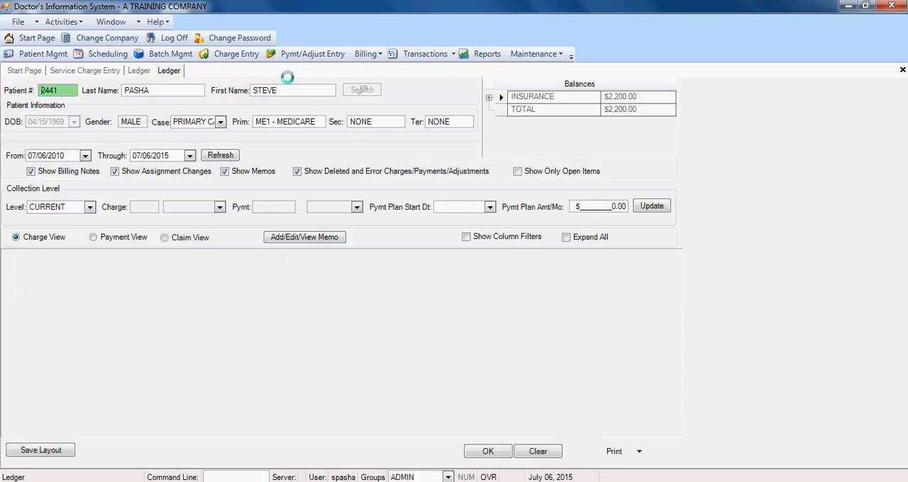
# Move among the patient's ledger, the blank second ledger and Service Charge Entry, finishing on Service Charge Entry
pyautogui.click(142, 71)
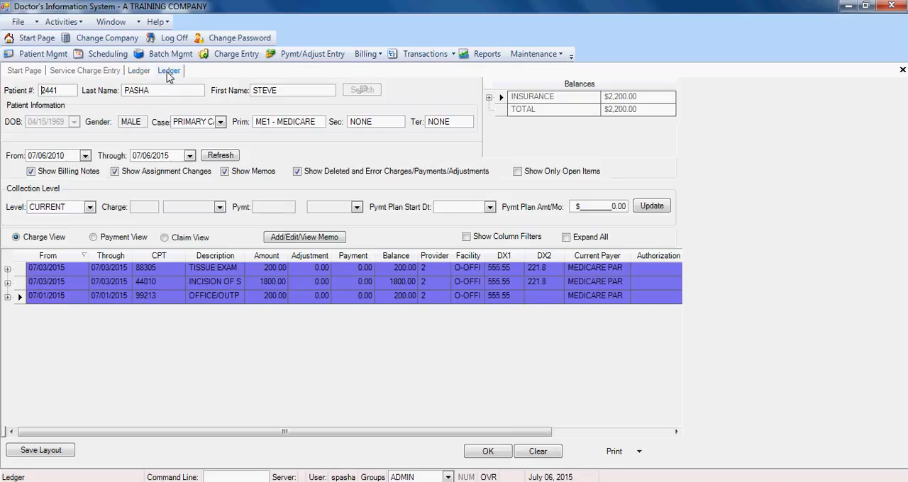
pyautogui.click(105, 72)
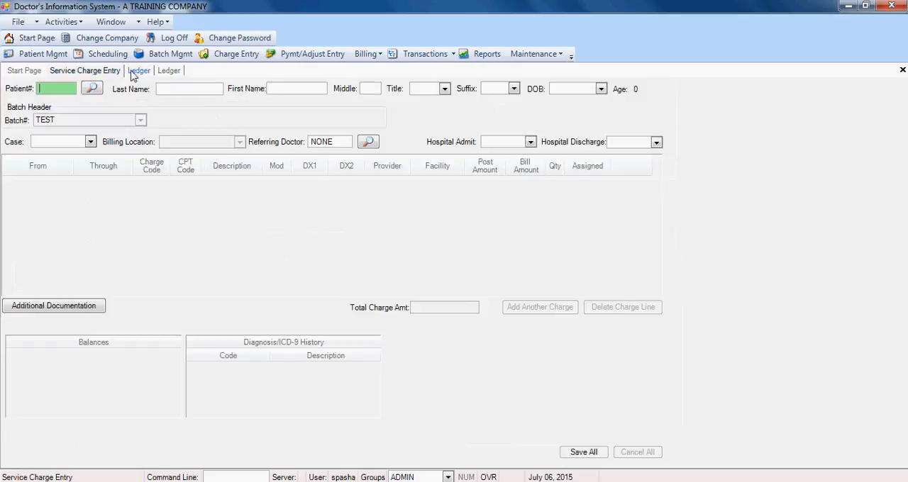
pyautogui.click(170, 71)
pyautogui.press('Escape')
pyautogui.write('`')
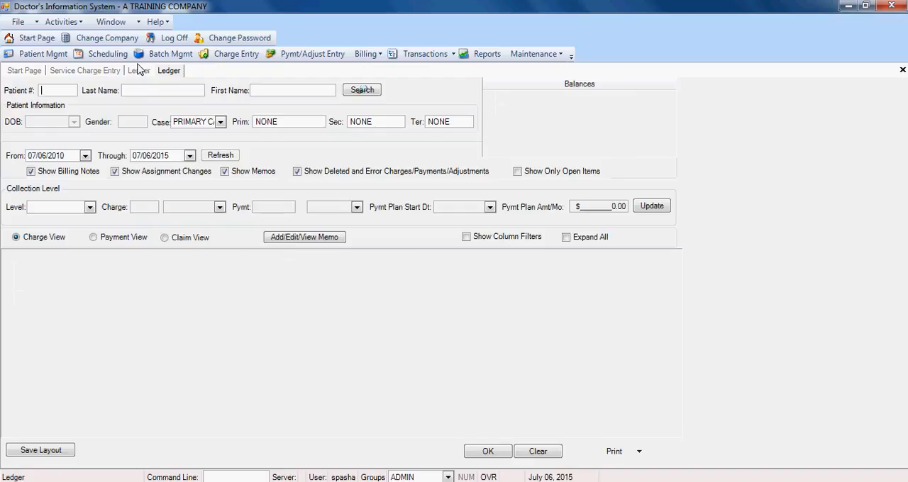
pyautogui.click(97, 71)
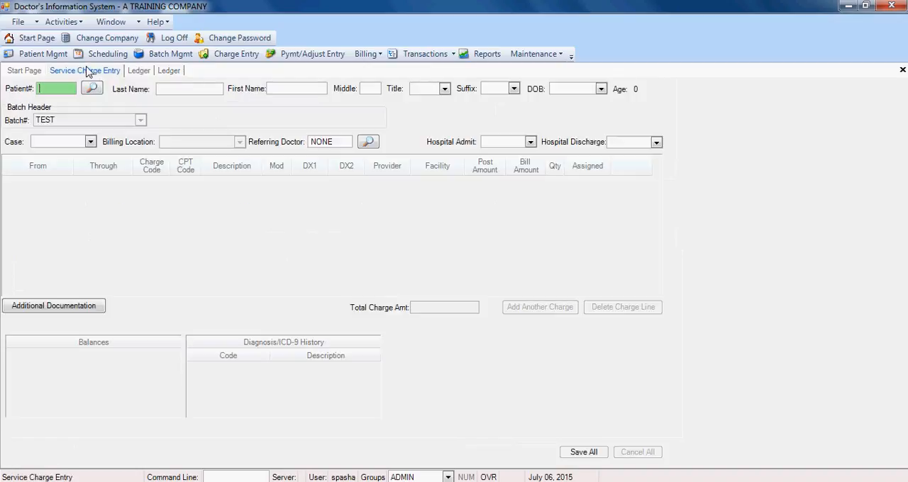